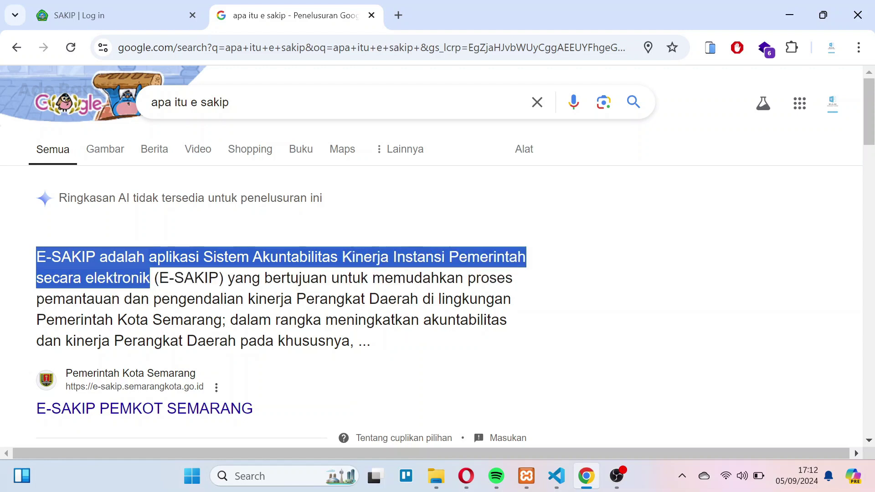
# - Switch from the Google results to the 'SAKIP | Log in' tab
pyautogui.click(134, 15)
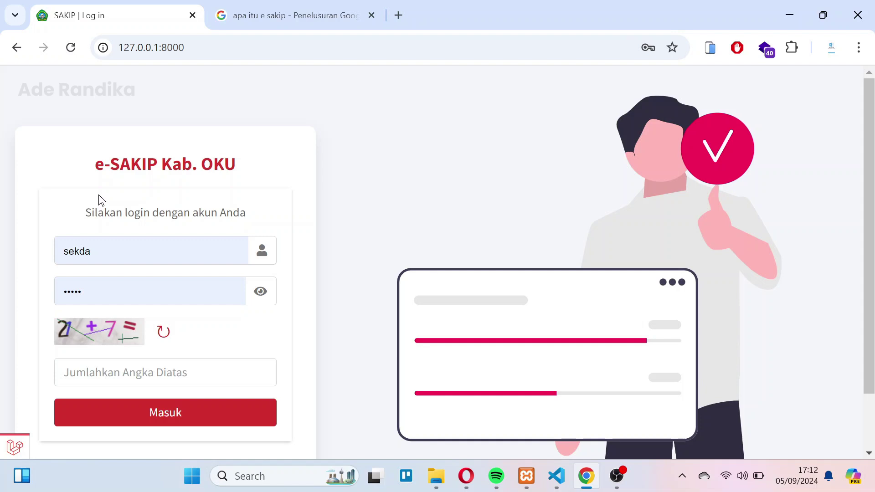
# - Enter the captcha sum 28 and sign in, resubmitting after the captcha error
pyautogui.press('Tab')
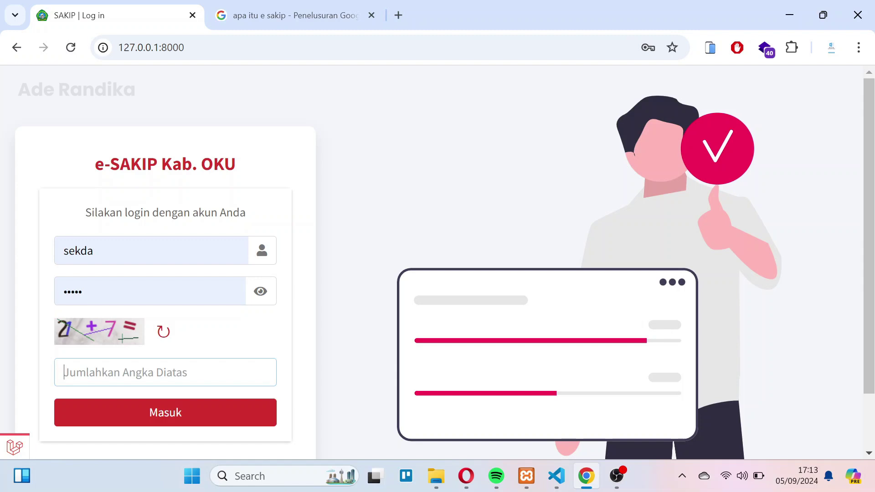
pyautogui.write('28')
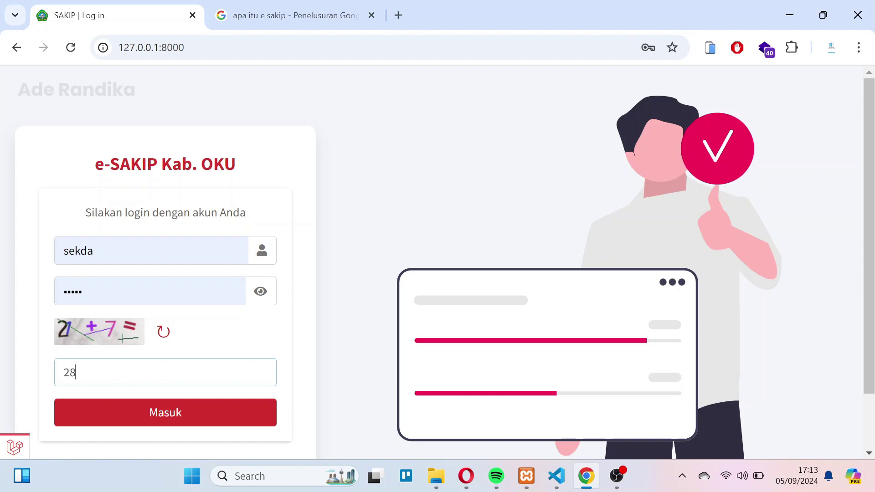
pyautogui.click(172, 416)
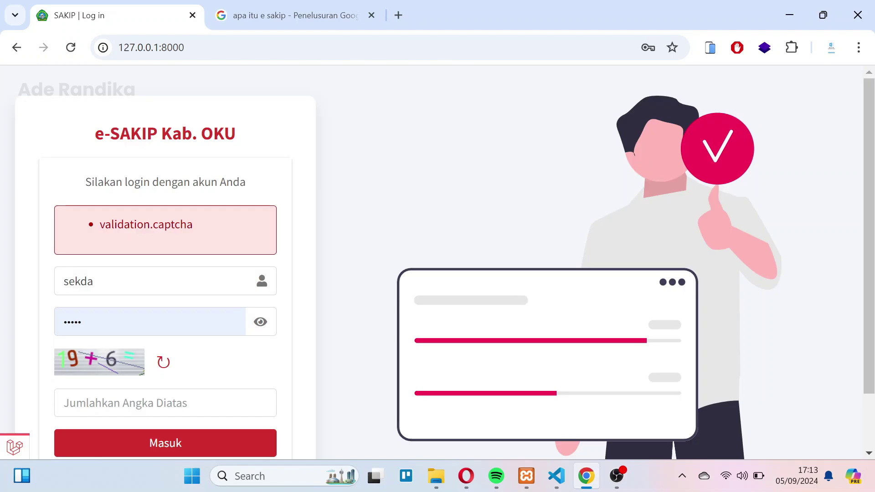
pyautogui.click(171, 368)
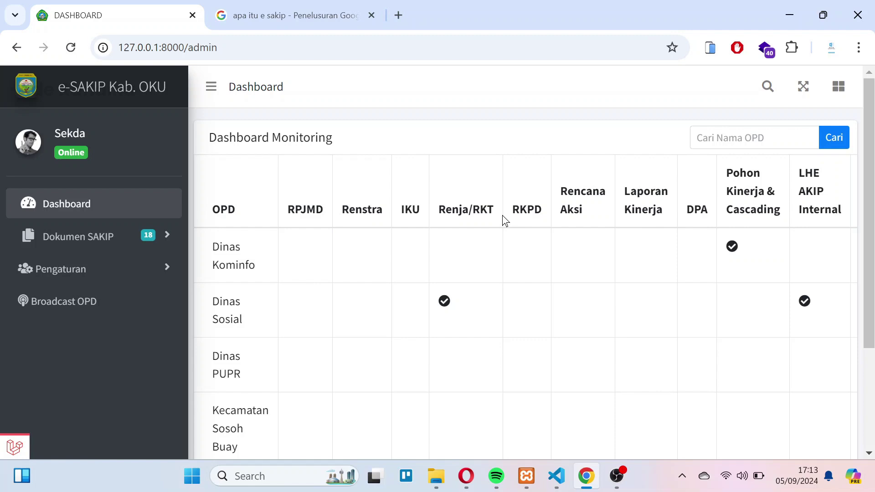
pyautogui.scroll(-2, 343, 253)
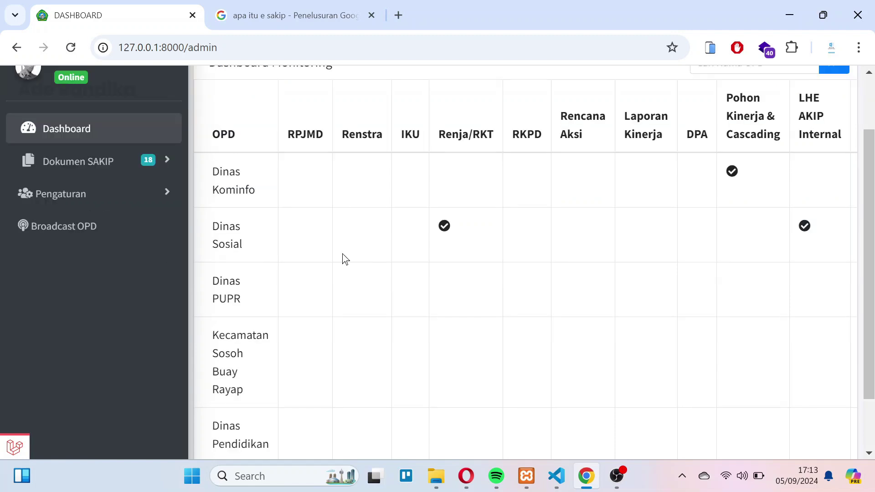
pyautogui.doubleClick(223, 134)
pyautogui.scroll(2, 240, 198)
pyautogui.click(240, 198)
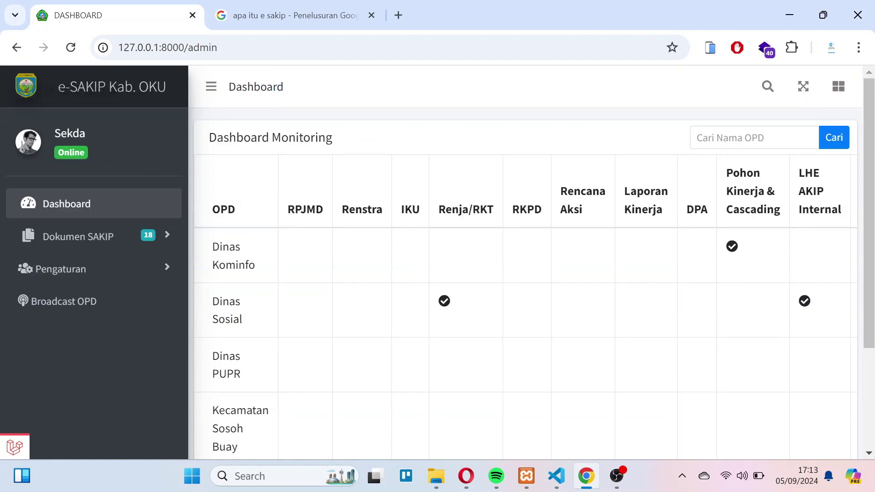
pyautogui.doubleClick(305, 209)
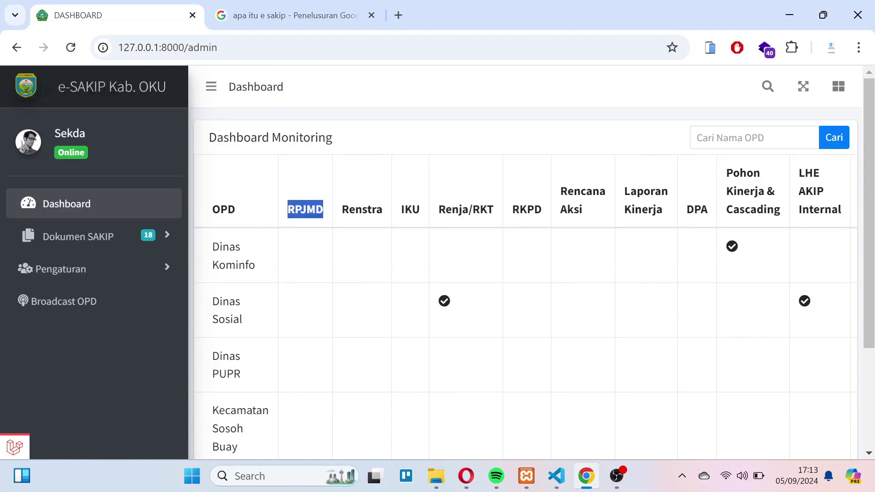
pyautogui.click(410, 209)
pyautogui.moveTo(439, 209); pyautogui.dragTo(481, 209)
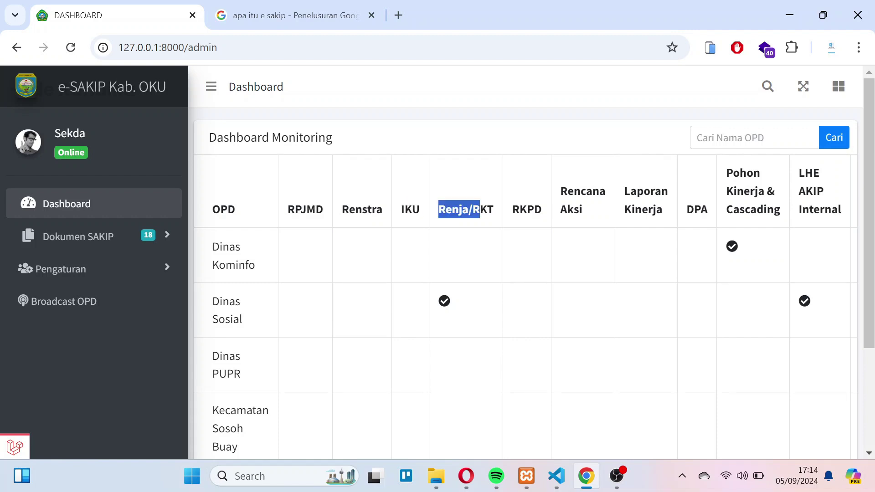
pyautogui.doubleClick(526, 210)
pyautogui.click(526, 209)
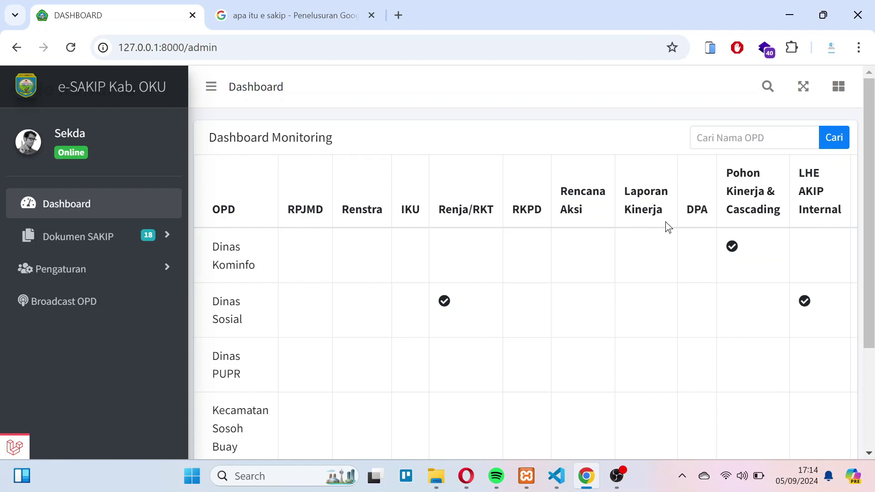
pyautogui.hscroll(3, 669, 227)
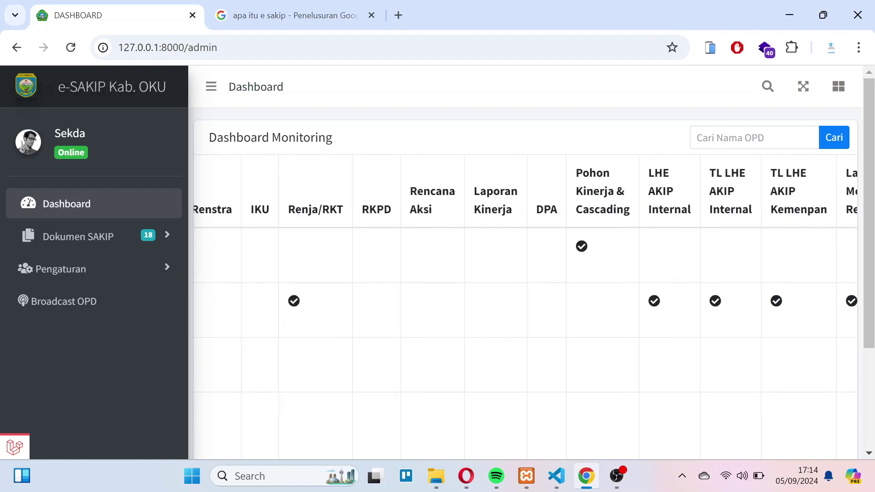
pyautogui.moveTo(576, 172); pyautogui.dragTo(616, 210)
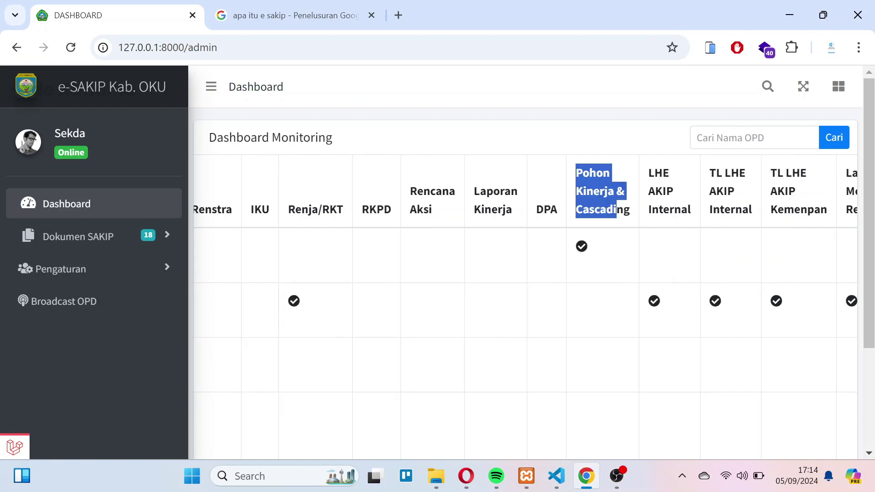
pyautogui.hscroll(2, 628, 217)
pyautogui.moveTo(573, 173); pyautogui.dragTo(628, 216)
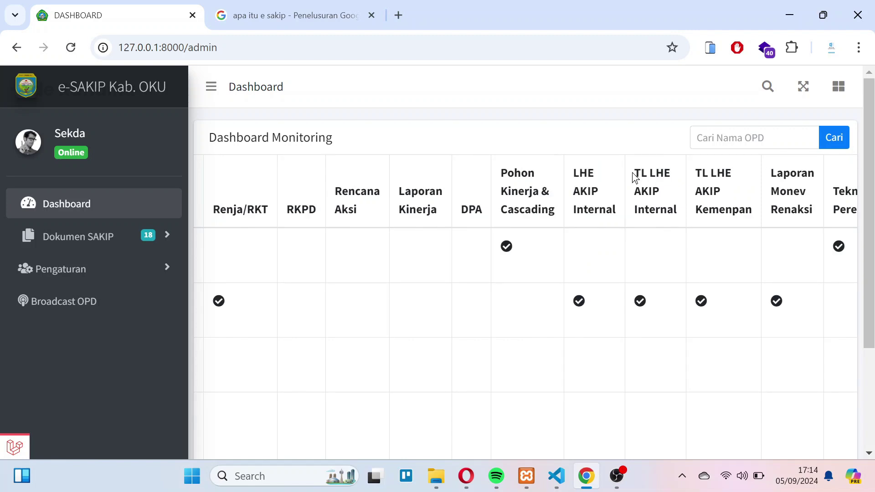
pyautogui.moveTo(634, 173); pyautogui.dragTo(678, 211)
pyautogui.hscroll(6, 680, 213)
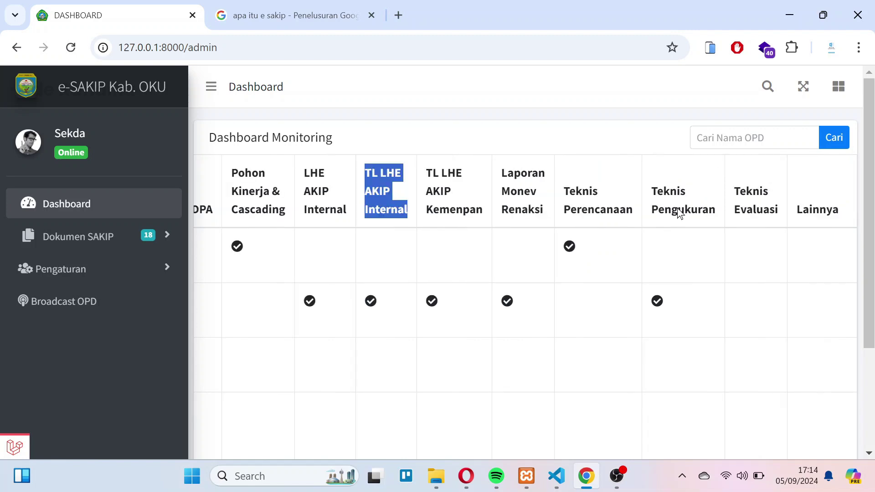
pyautogui.moveTo(797, 210); pyautogui.dragTo(838, 209)
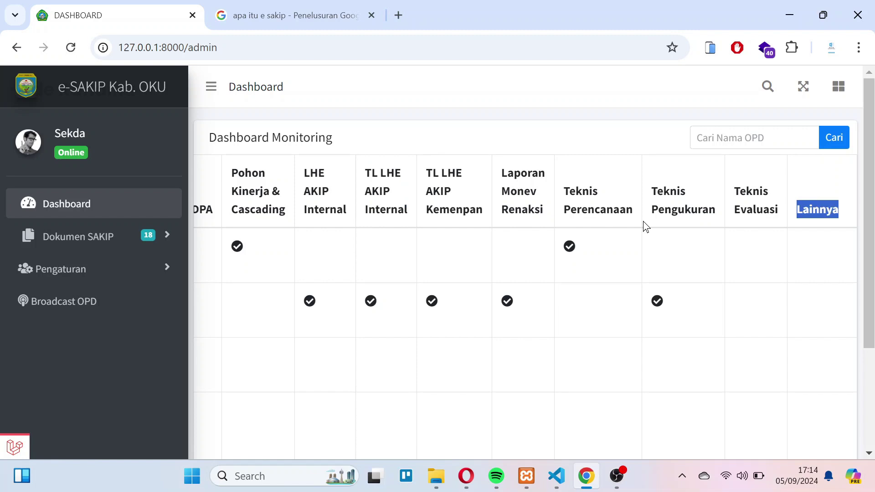
pyautogui.hscroll(-11, 643, 222)
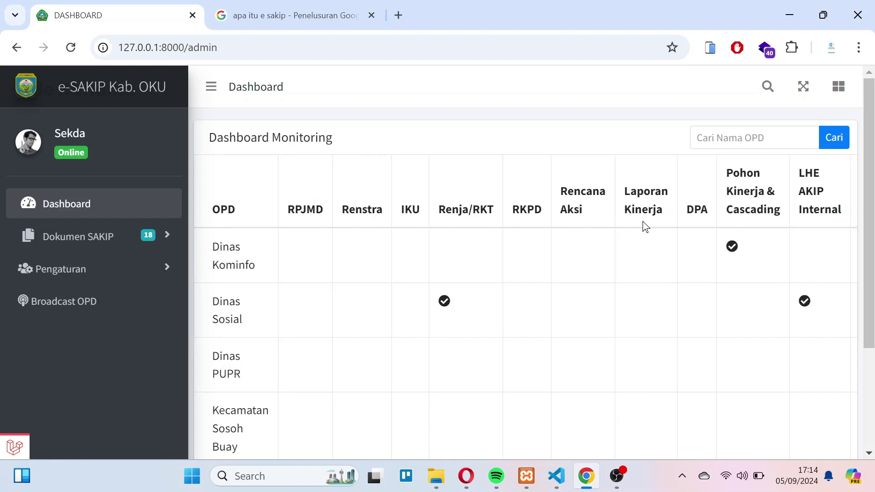
pyautogui.scroll(-2, 371, 281)
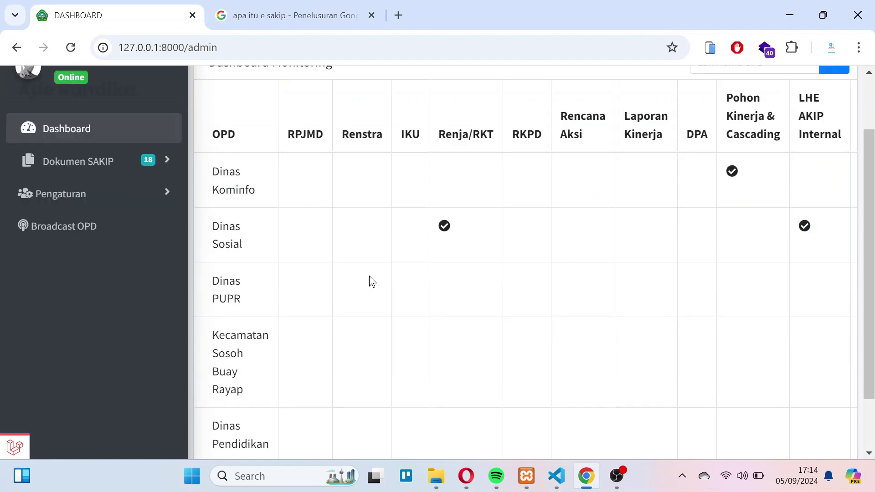
pyautogui.scroll(2, 372, 282)
# - Browse earlier OPD search entries and highlight OPD names in the monitoring table
pyautogui.click(752, 138)
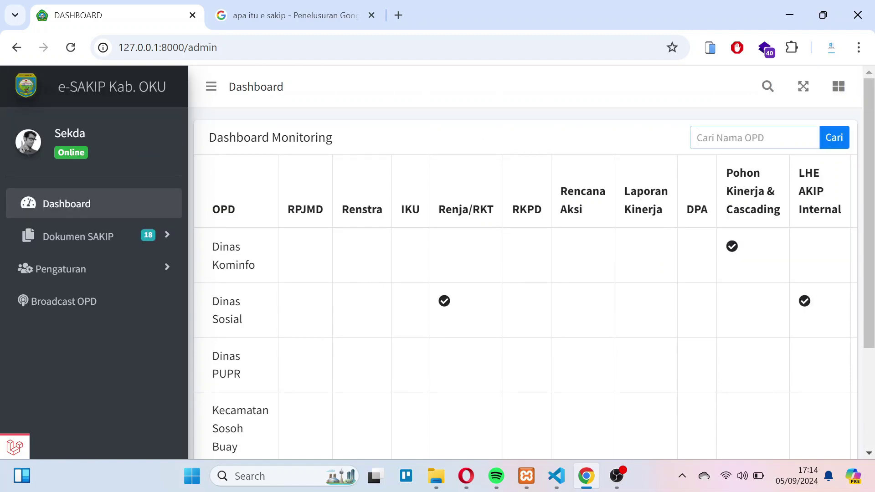
pyautogui.press('Down')
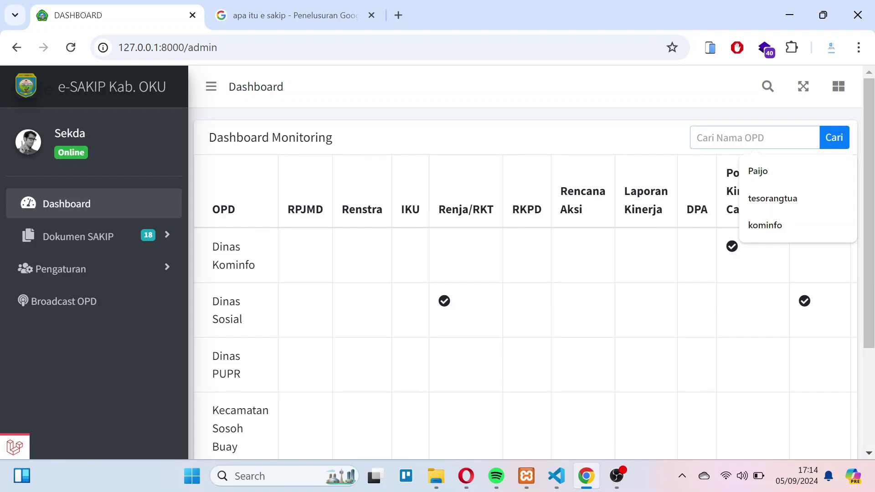
pyautogui.scroll(-3, 249, 168)
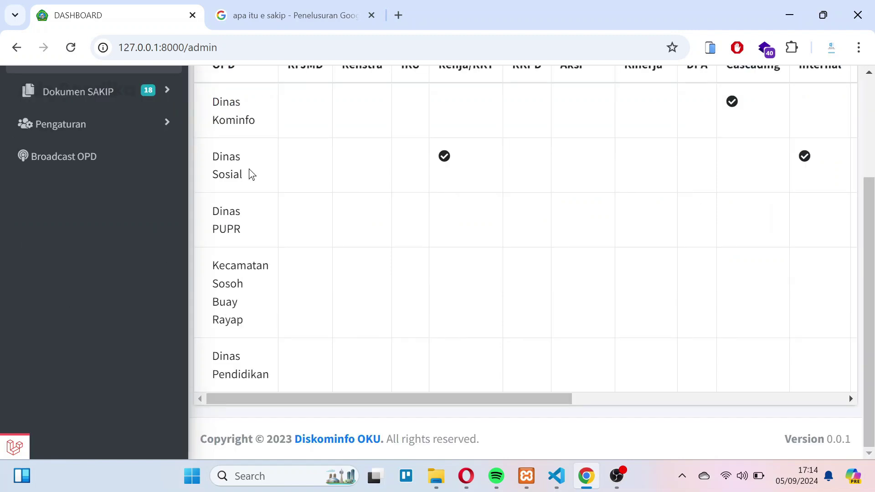
pyautogui.tripleClick(240, 299)
pyautogui.scroll(3, 280, 193)
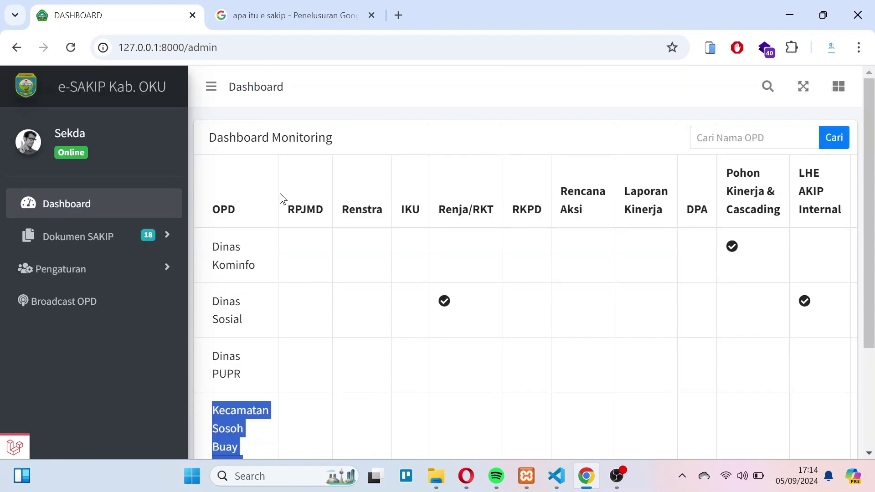
pyautogui.click(203, 217)
pyautogui.doubleClick(203, 216)
pyautogui.scroll(-3, 258, 299)
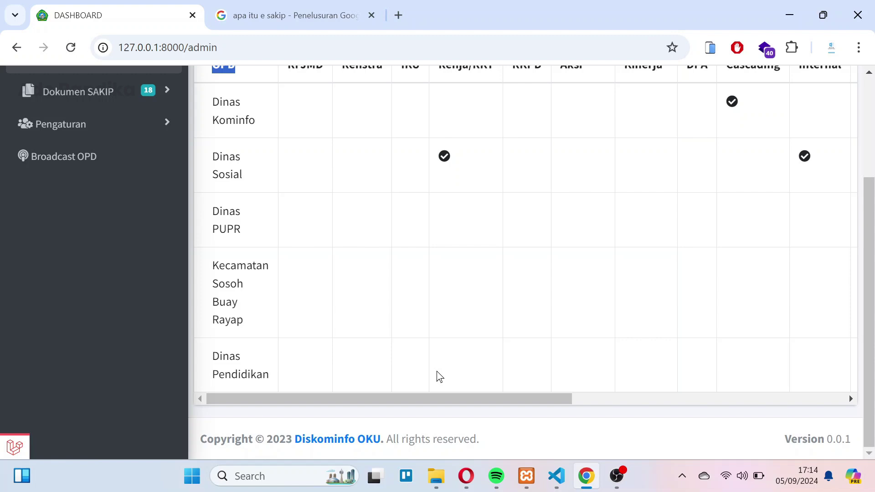
pyautogui.scroll(2, 436, 372)
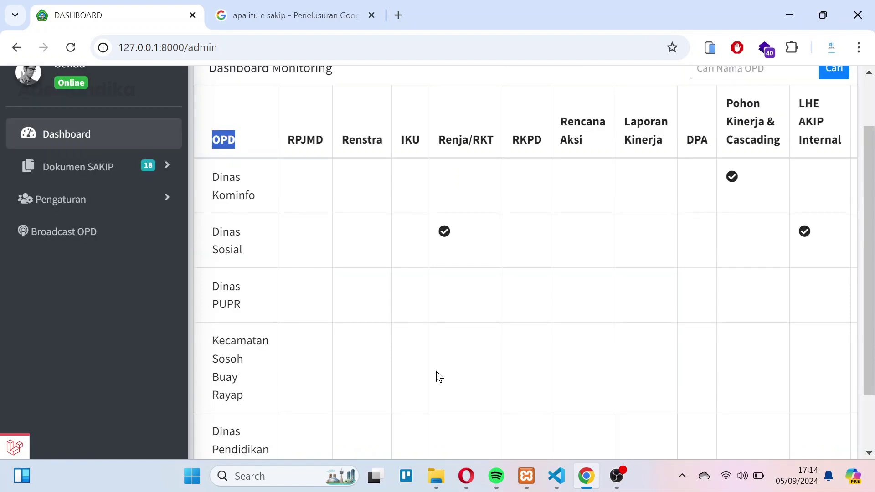
pyautogui.scroll(2, 436, 372)
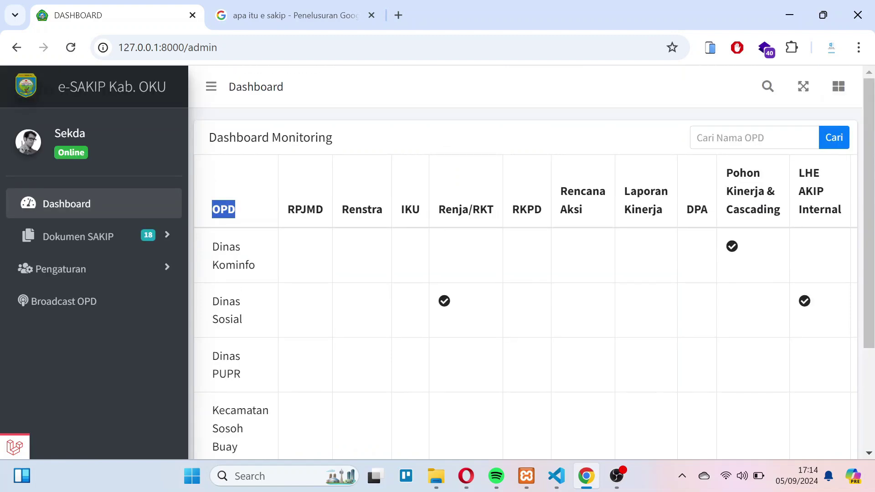
# - Search the monitoring table for OPD name 'sosial'
pyautogui.click(738, 138)
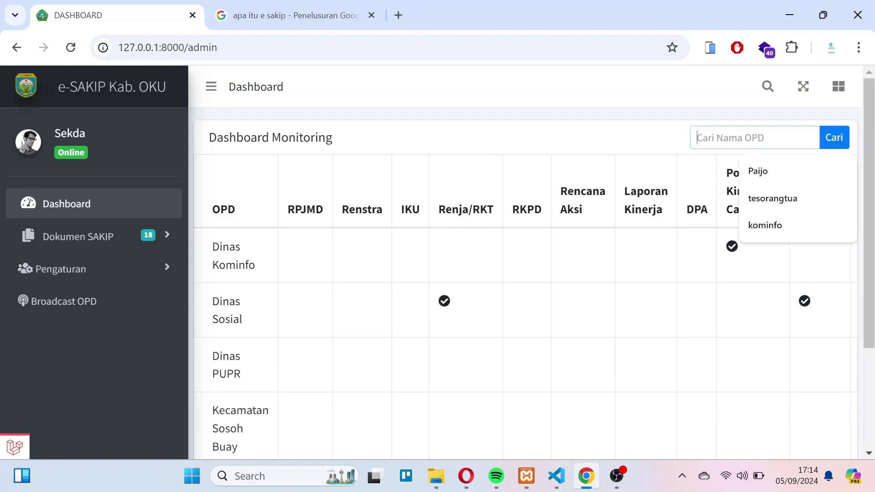
pyautogui.write('sos')
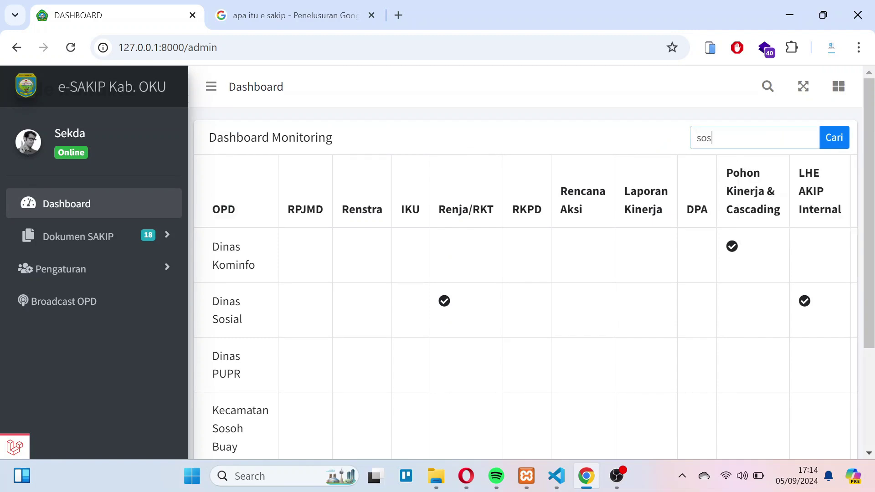
pyautogui.write('ial')
pyautogui.click(834, 138)
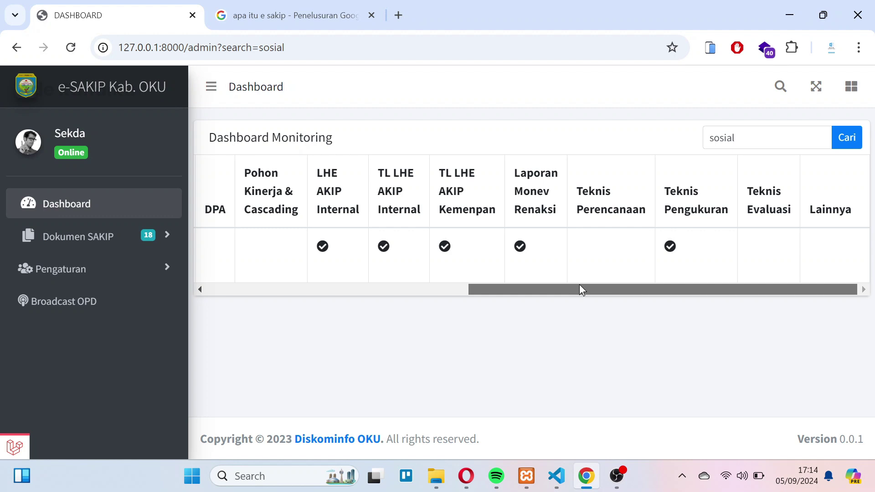
# - Check Dinas Sosial's submitted documents (Renja/RKT, LHE AKIP Internal, TL LHE AKIP Internal), then expand Dokumen SAKIP
pyautogui.moveTo(578, 289); pyautogui.dragTo(376, 240)
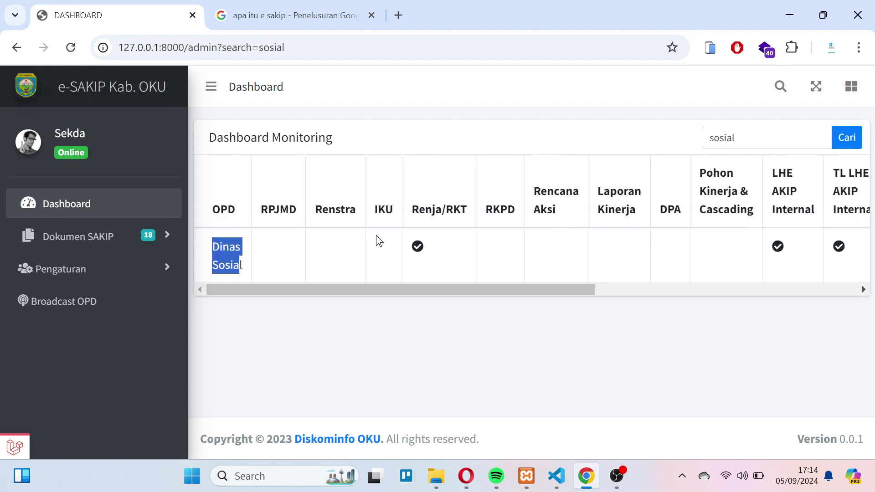
pyautogui.moveTo(261, 209); pyautogui.dragTo(322, 210)
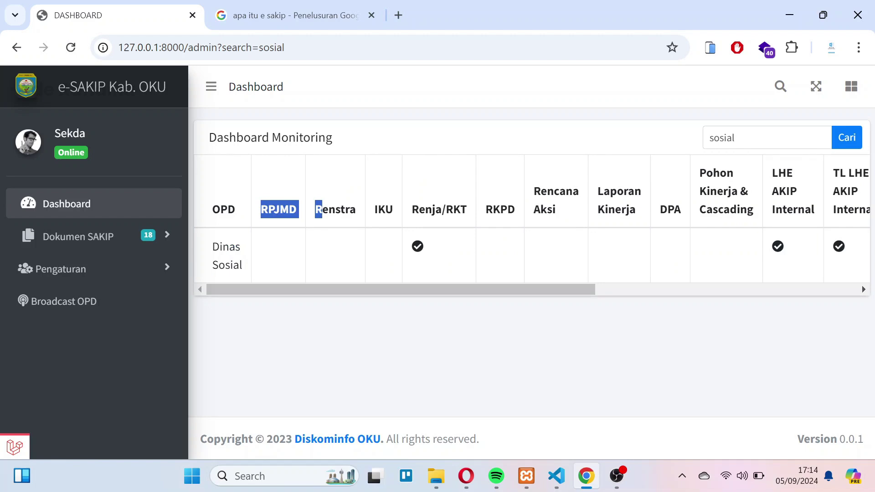
pyautogui.click(277, 250)
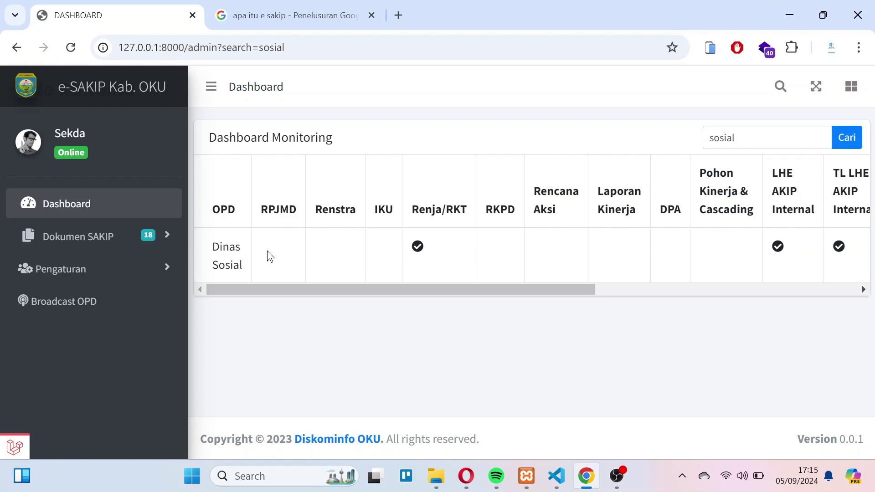
pyautogui.moveTo(217, 289); pyautogui.dragTo(448, 297)
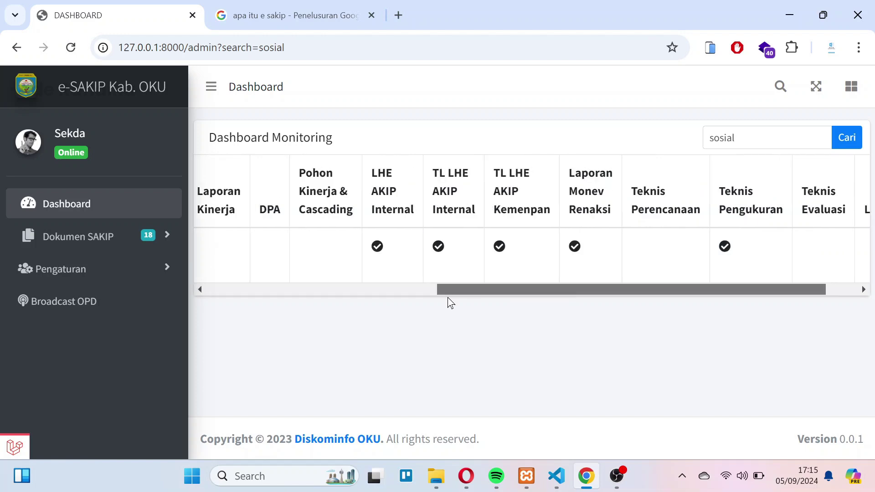
pyautogui.hscroll(-5, 427, 247)
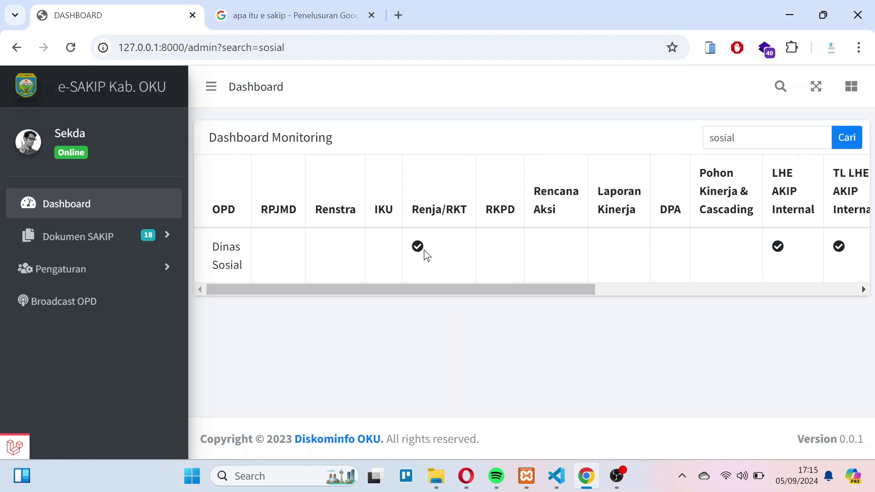
pyautogui.click(89, 248)
pyautogui.scroll(-2, 154, 171)
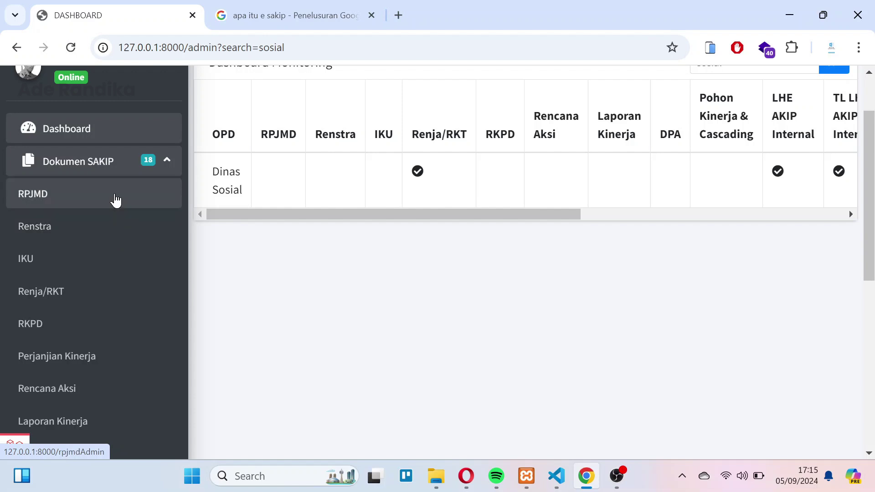
# - Open RPJMD and review the Unit Kerja, Tgl Upload and LOG columns for Dinas Sosial
pyautogui.click(116, 200)
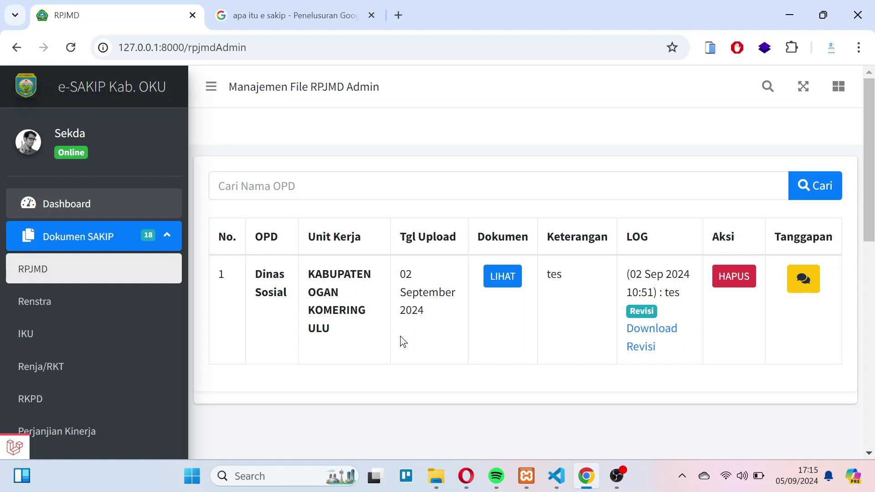
pyautogui.moveTo(308, 236); pyautogui.dragTo(340, 237)
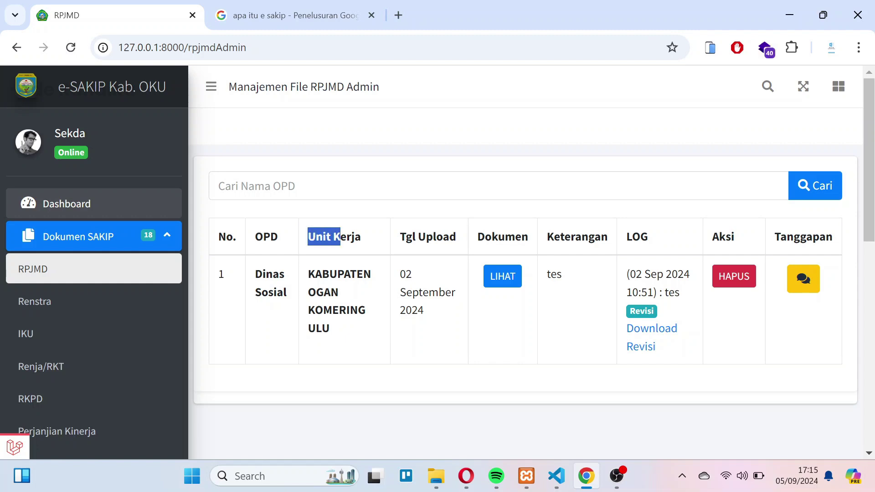
pyautogui.moveTo(406, 237); pyautogui.dragTo(560, 237)
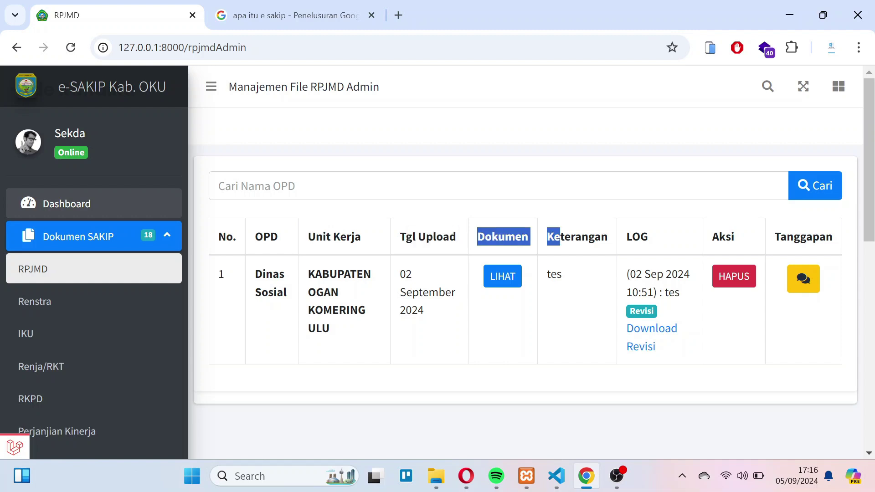
pyautogui.doubleClick(633, 237)
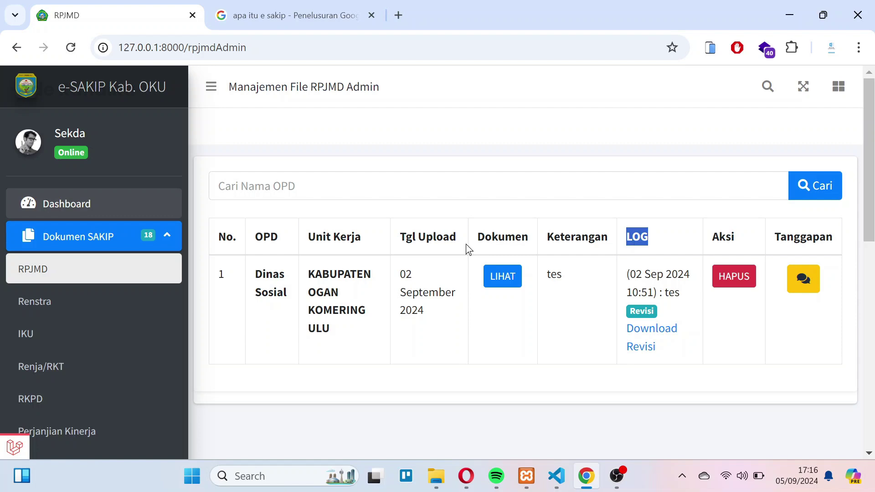
pyautogui.click(628, 296)
# - Respond 'RPJMD sudah selesai dan bisa langsung di upload ke aplikasi kemenpan pusat' with status Selesai
pyautogui.click(804, 283)
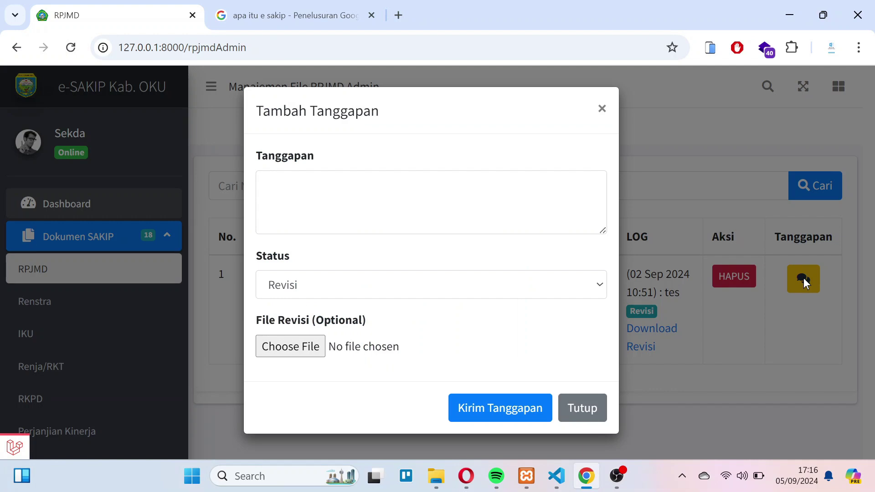
pyautogui.press('Tab')
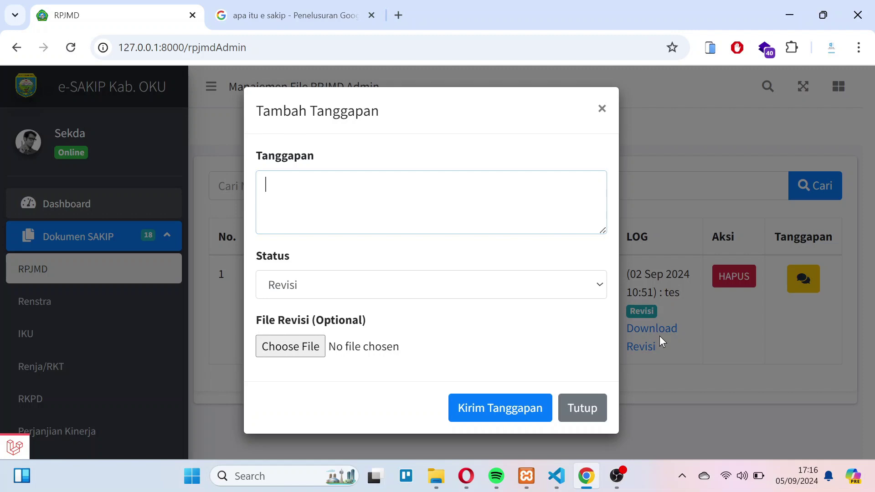
pyautogui.write('RPJMD sudah selesai dan bisa langsn')
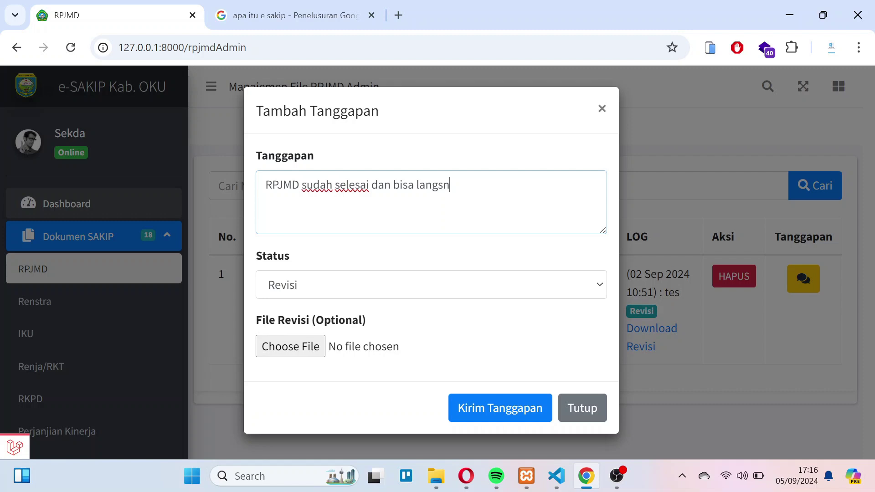
pyautogui.press('BackSpace')
pyautogui.write('ung di upload ke aplikasi kemenpan pu')
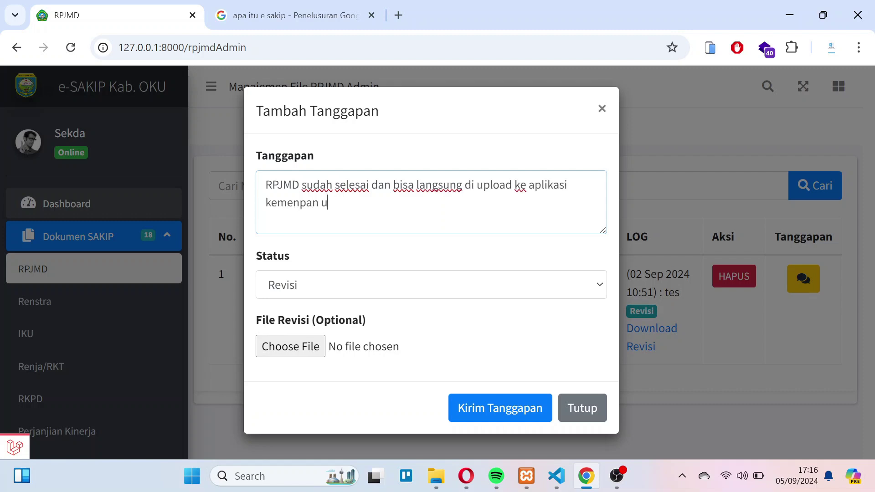
pyautogui.write('sat')
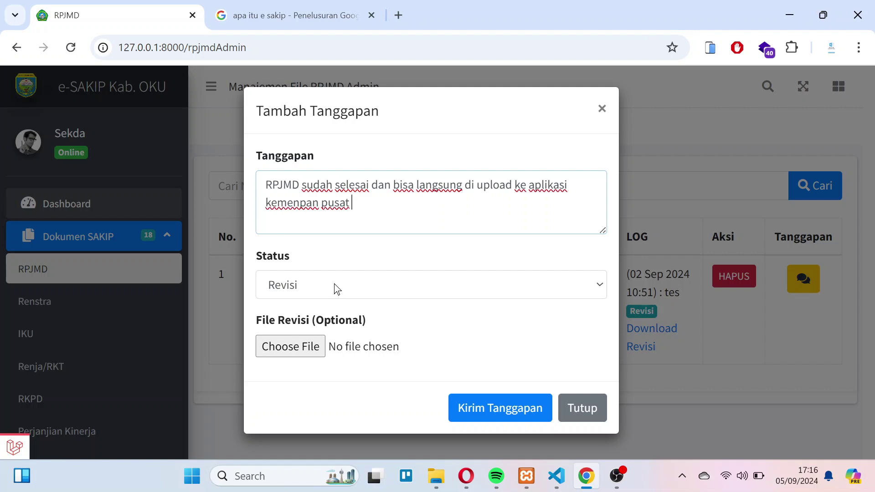
pyautogui.press('Tab')
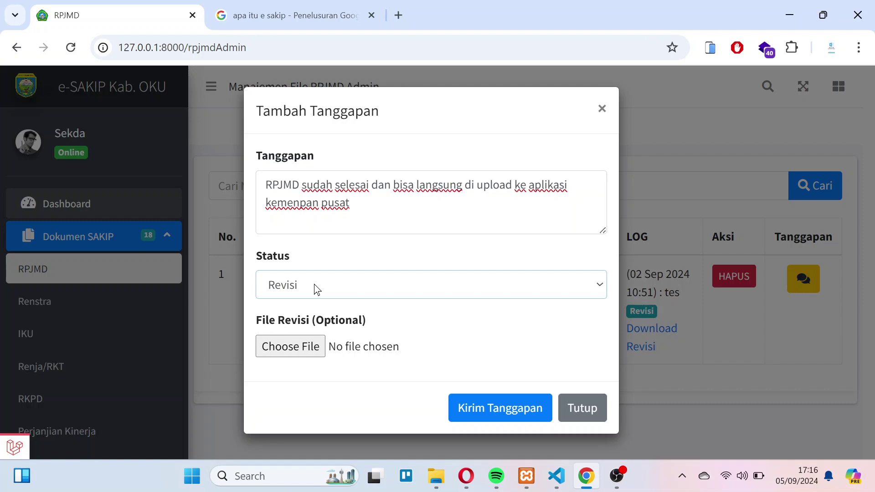
pyautogui.press('Down')
pyautogui.moveTo(262, 319); pyautogui.dragTo(337, 320)
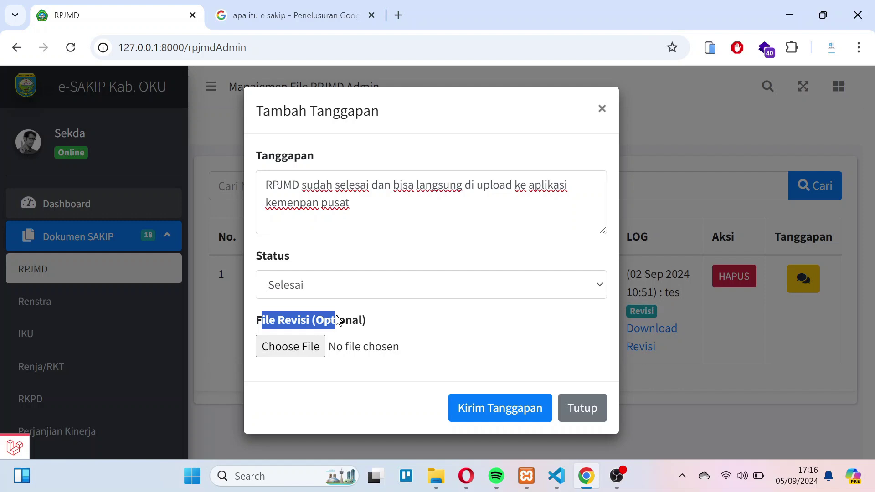
pyautogui.click(364, 316)
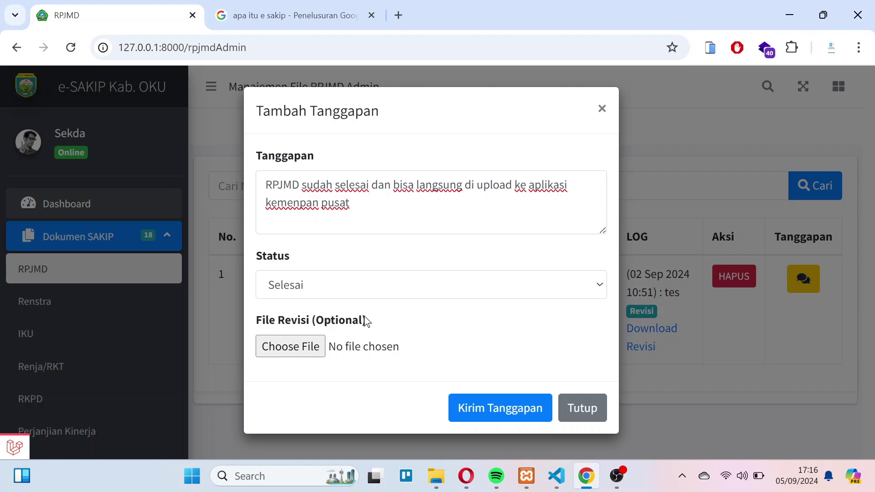
pyautogui.click(500, 408)
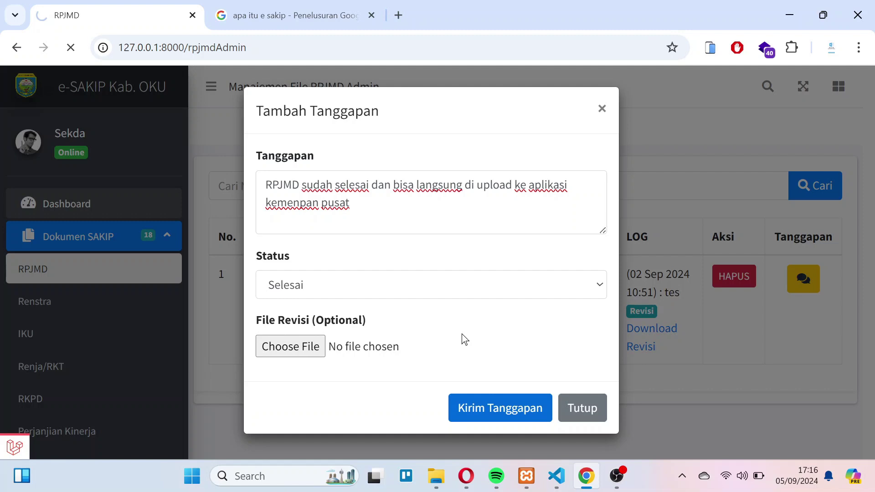
# - Confirm the 'Tanggapan berhasil disimpan.' alert and the Selesai-tagged response in the RPJMD log
pyautogui.moveTo(225, 190); pyautogui.dragTo(342, 190)
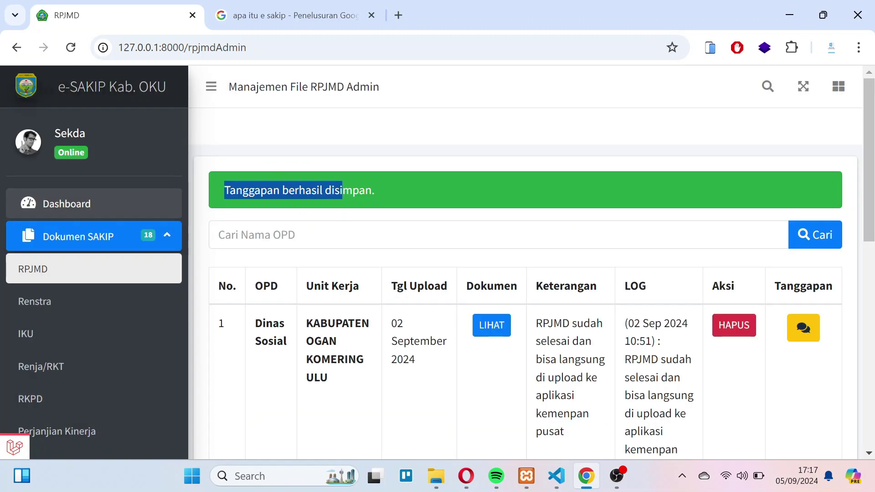
pyautogui.scroll(-2, 524, 262)
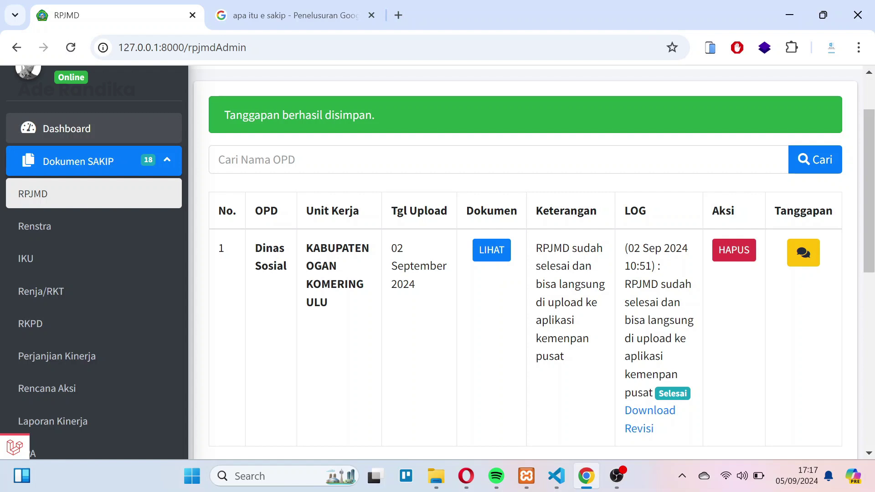
pyautogui.moveTo(625, 284); pyautogui.dragTo(691, 295)
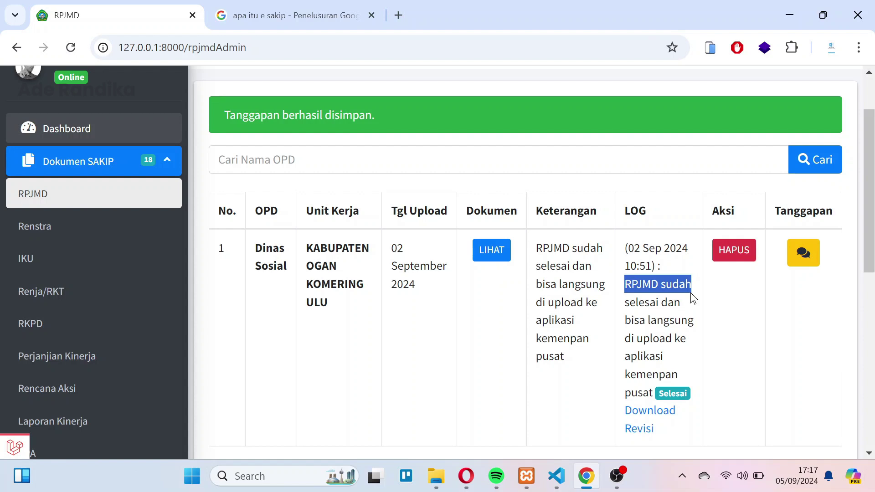
pyautogui.moveTo(691, 292); pyautogui.dragTo(688, 377)
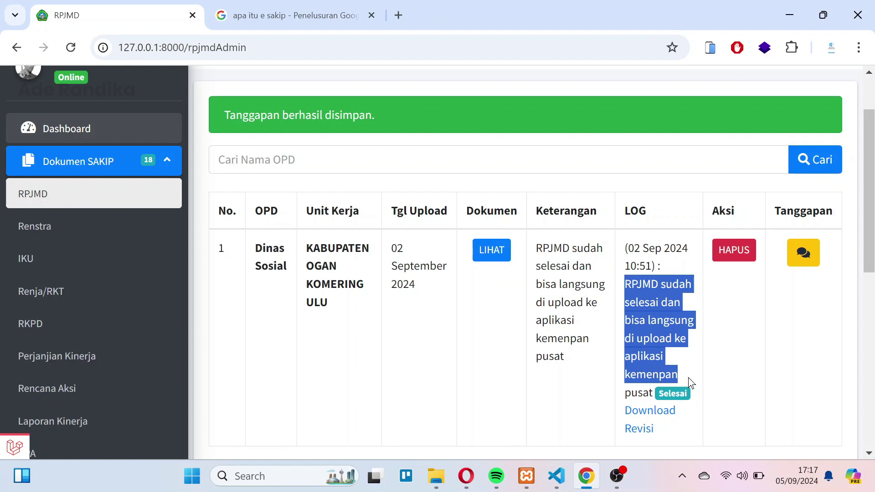
pyautogui.click(688, 377)
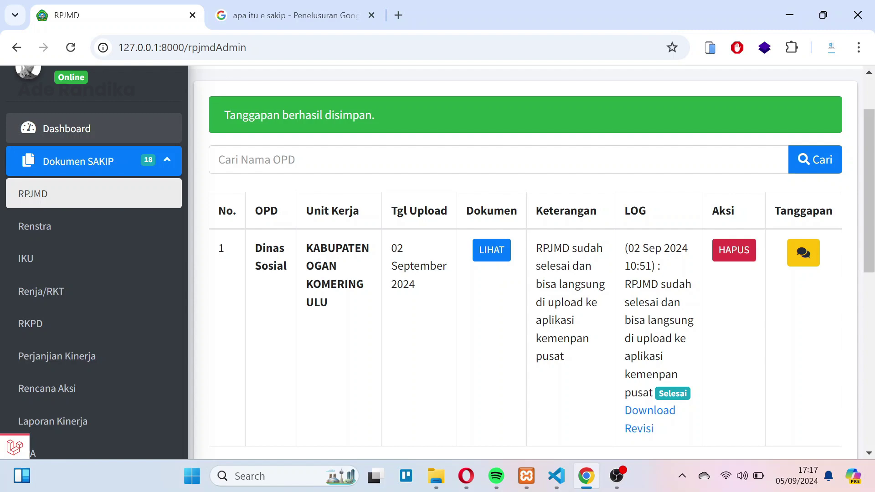
pyautogui.scroll(2, 188, 198)
pyautogui.click(181, 202)
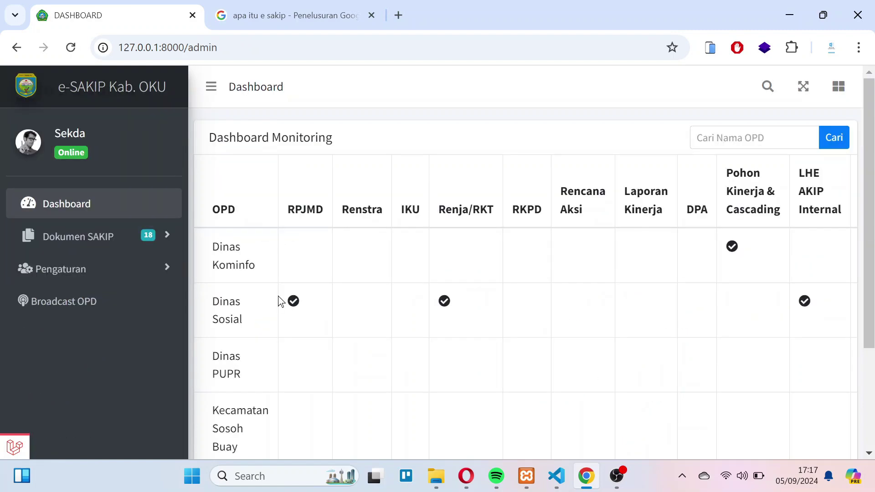
pyautogui.tripleClick(278, 296)
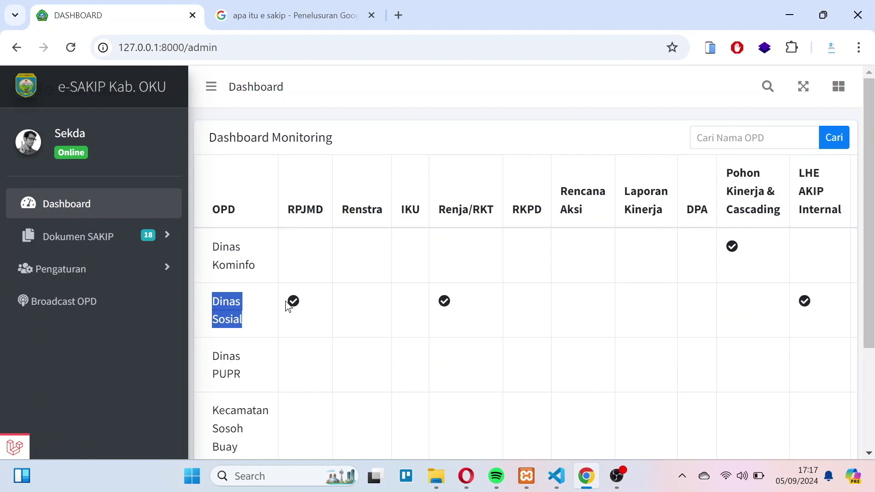
pyautogui.click(283, 295)
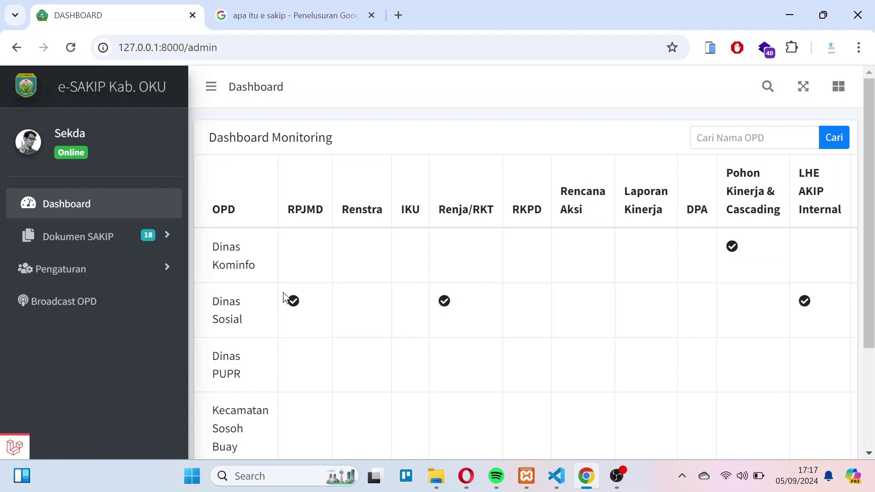
pyautogui.scroll(-2, 106, 260)
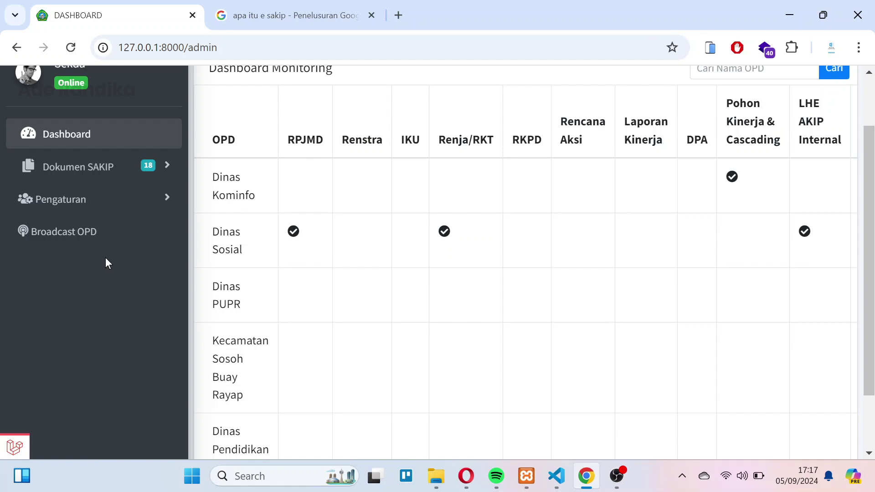
# - View Dinas Sosial's uploaded RPJMD PDF, then close it to return to the RPJMD list
pyautogui.click(91, 167)
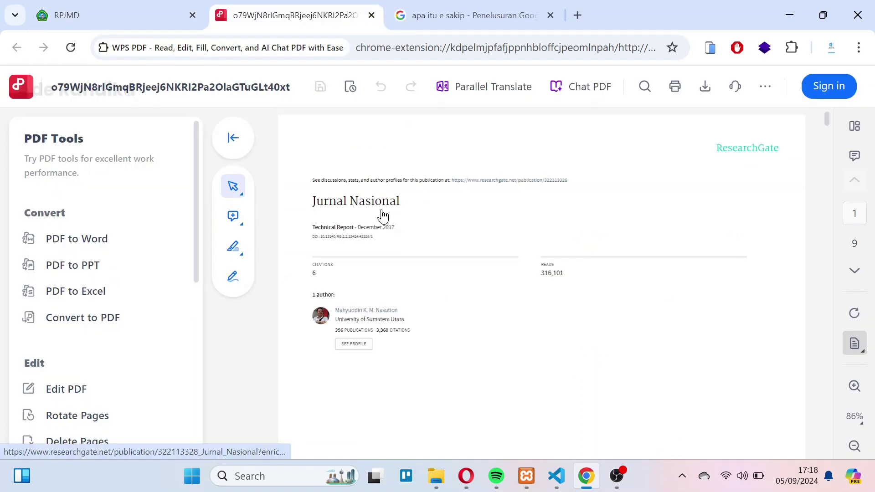
pyautogui.hotkey('ctrl', 'w')
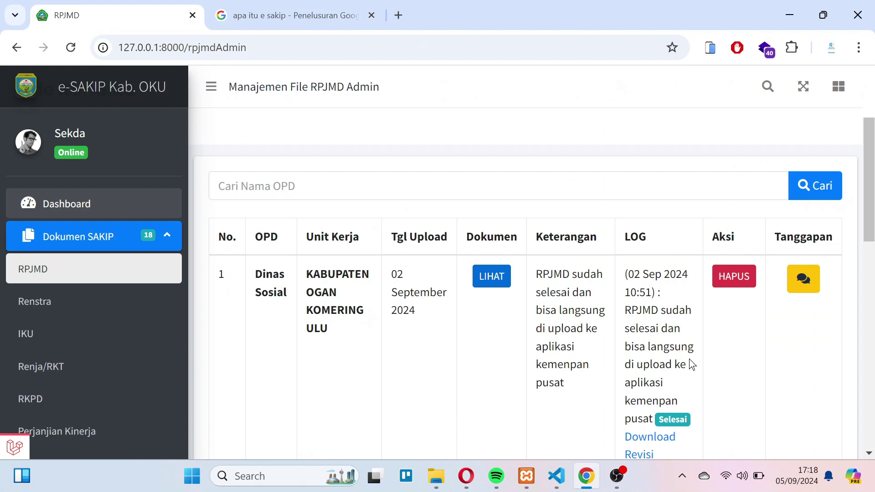
pyautogui.scroll(-2, 650, 374)
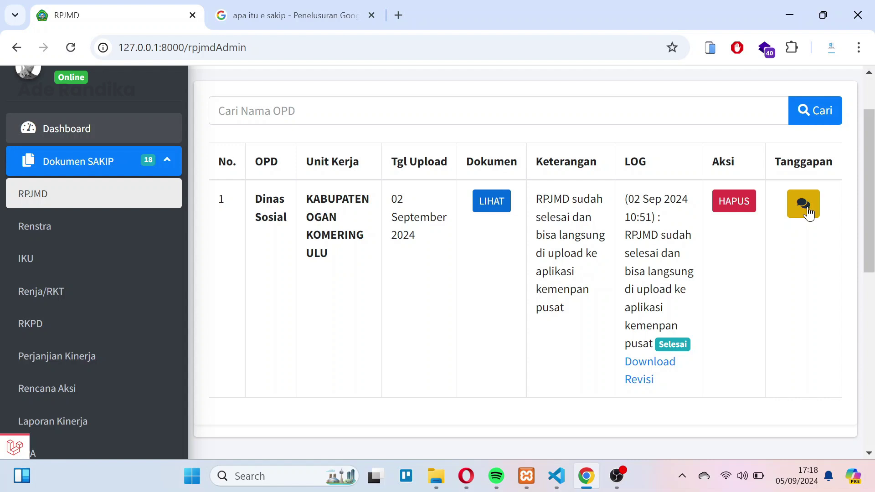
pyautogui.click(804, 203)
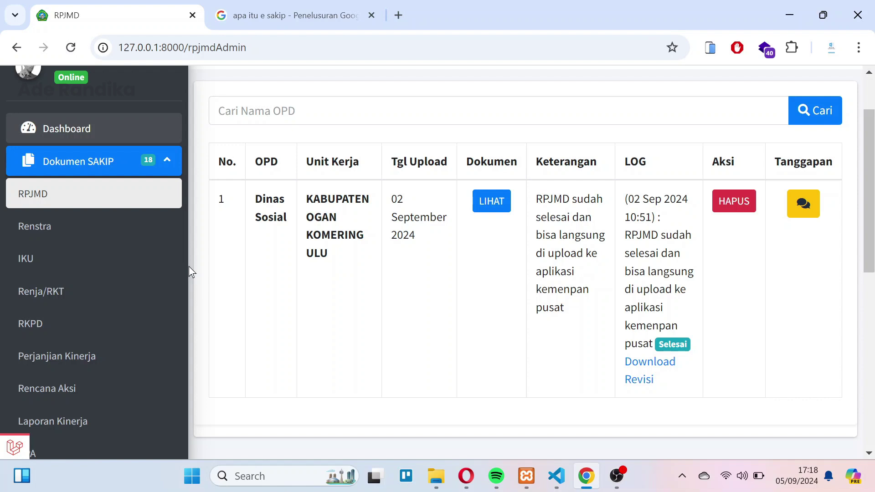
pyautogui.press('F5')
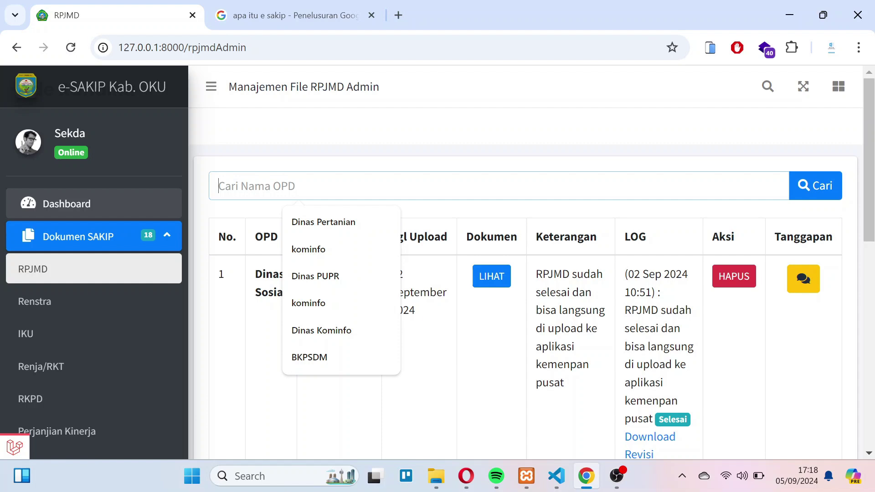
# - Search the RPJMD list for kominfo (no data), then for sosial
pyautogui.press('Down')
pyautogui.press('Down')
pyautogui.press('Return')
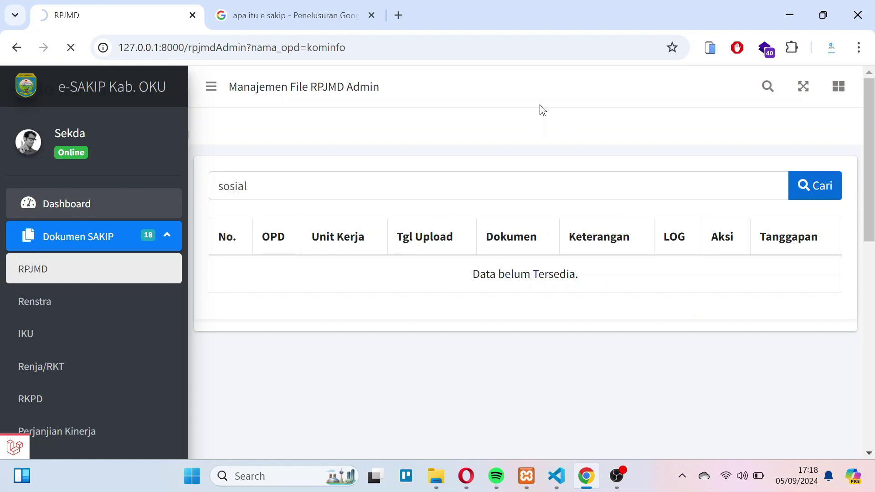
pyautogui.press('Return')
pyautogui.scroll(-2, 279, 217)
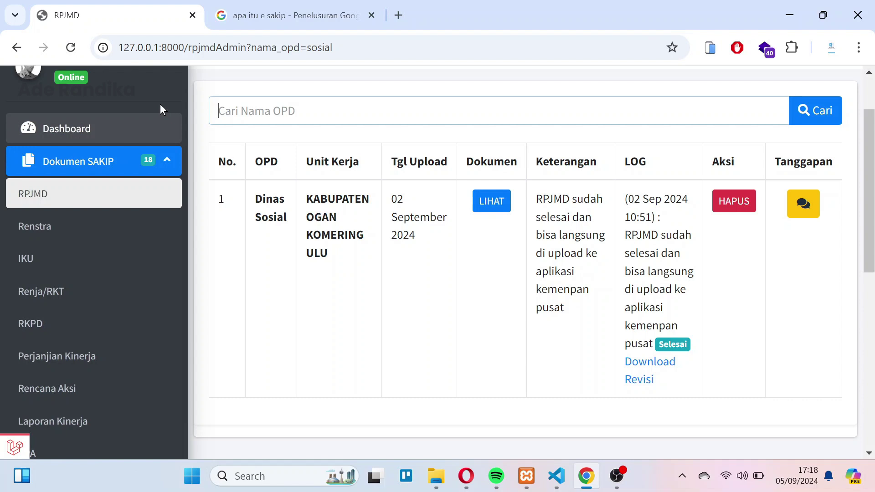
pyautogui.scroll(-2, 143, 350)
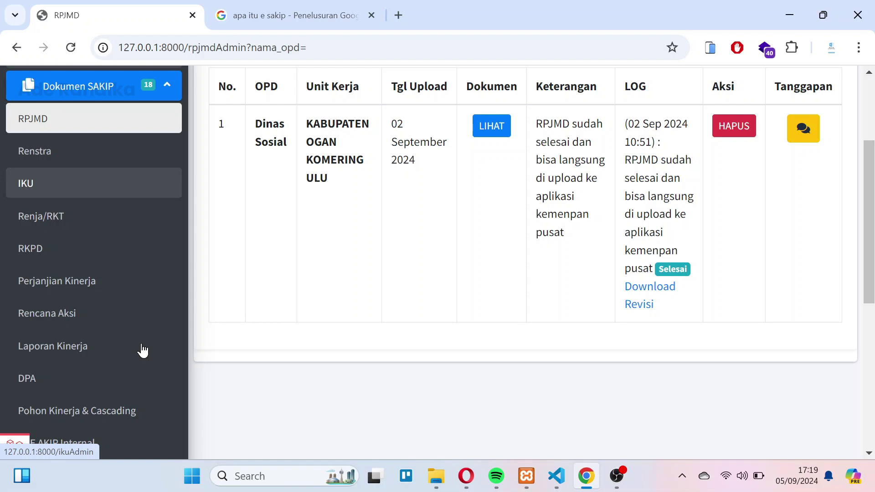
# - Add a Dinas Perhubungan OPD user, entering its name, username, password and e-mail address
pyautogui.click(142, 350)
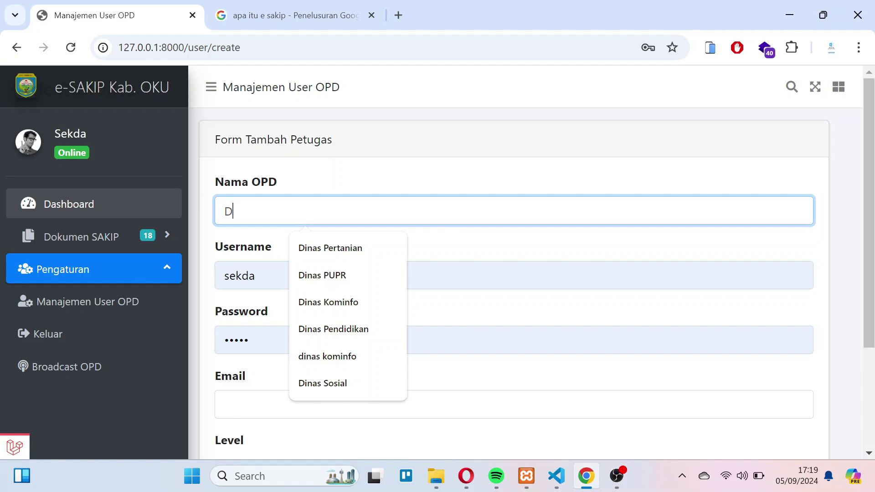
pyautogui.write('inas Perhubungan')
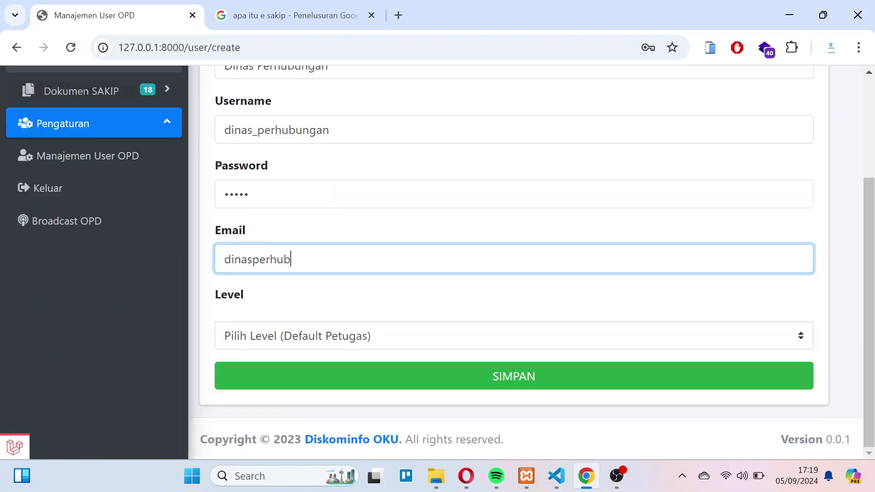
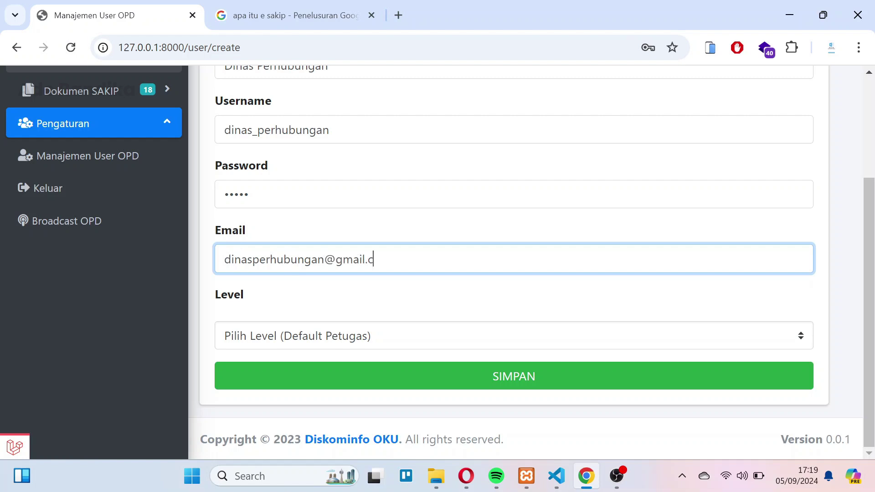
# - Save the new Dinas Perhubungan user account, keeping the default Petugas level
pyautogui.click(292, 336)
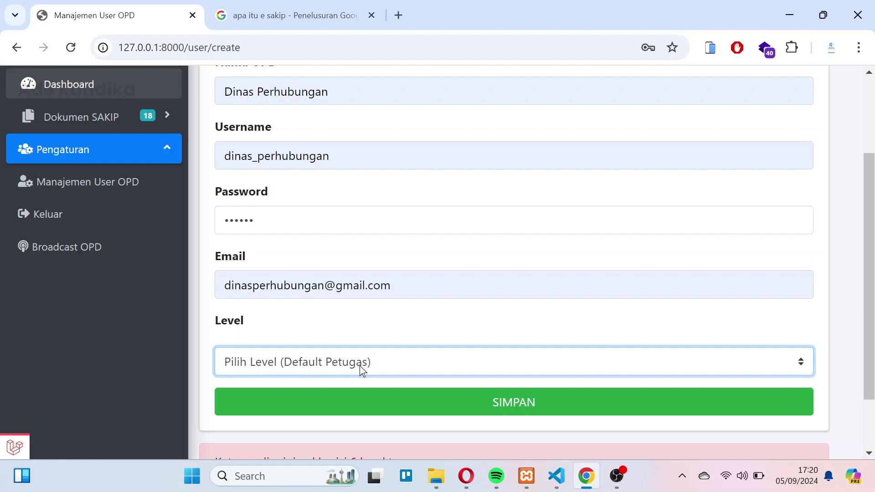
pyautogui.press('Tab')
pyautogui.press('Return')
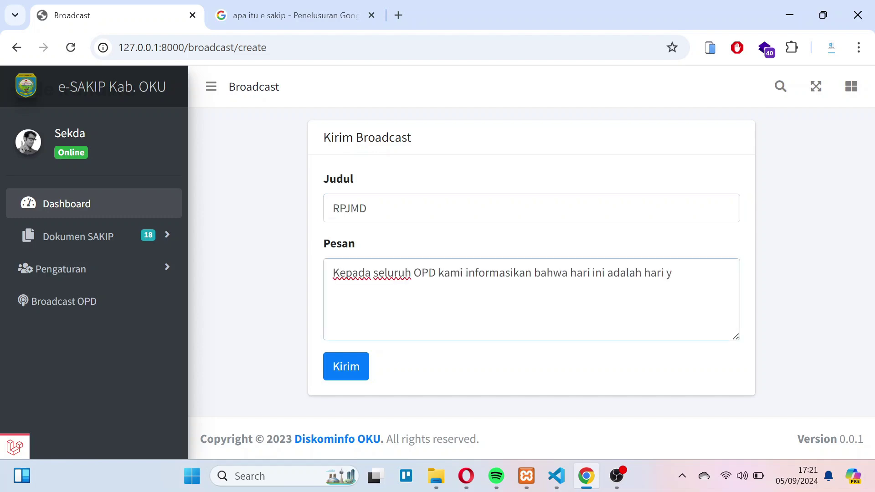
# - Finish the last-day RPJMD upload notice and send the broadcast to all OPDs
pyautogui.write('erak')
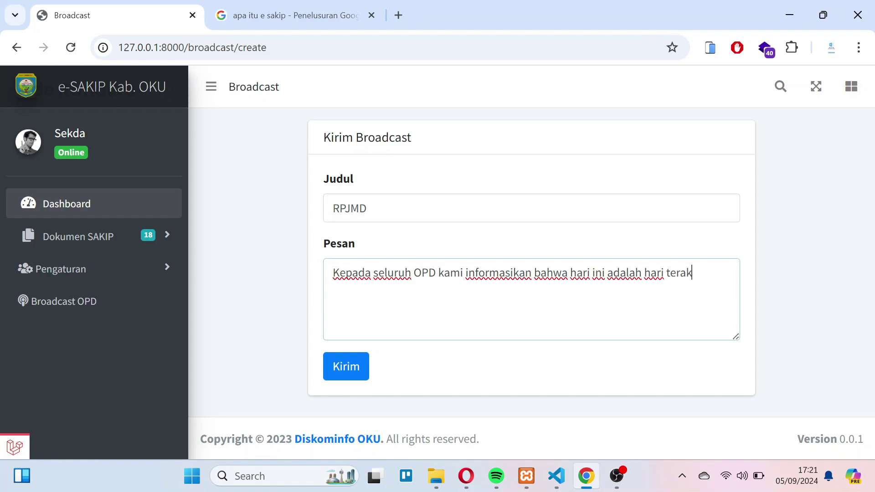
pyautogui.write('hir untuk upload RPJMD')
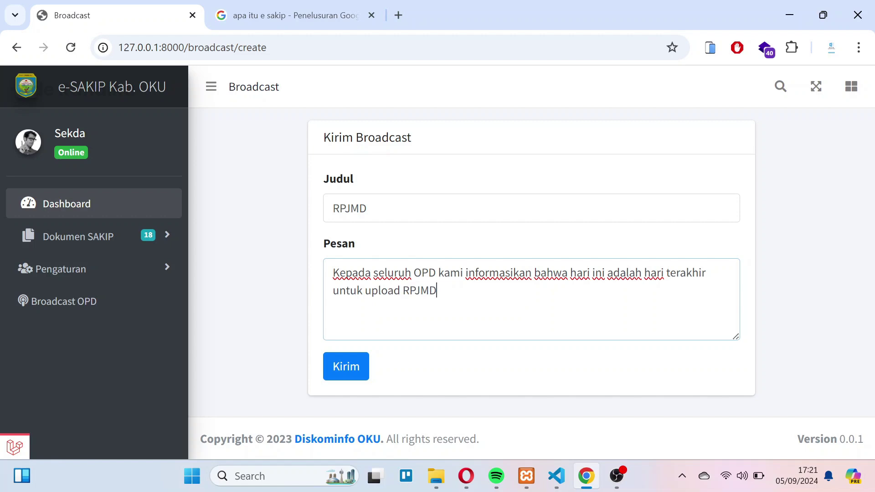
pyautogui.write('. Silahkan di upload pad')
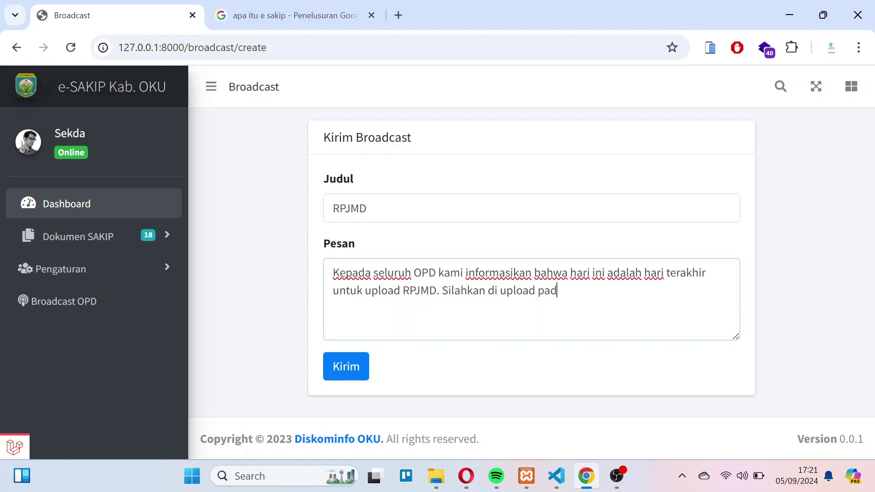
pyautogui.write('a dashboard masing - masing.')
pyautogui.press('Tab')
pyautogui.press('Return')
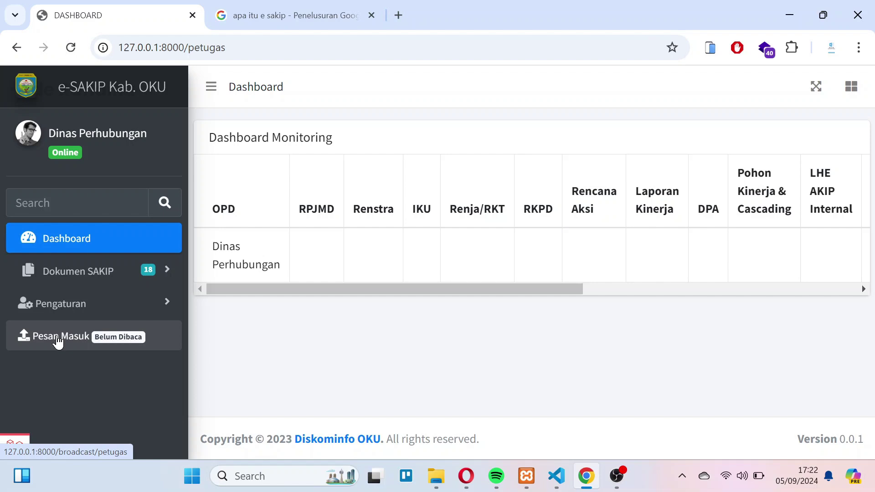
# - Read the unread RPJMD broadcast in Pesan Masuk
pyautogui.click(57, 339)
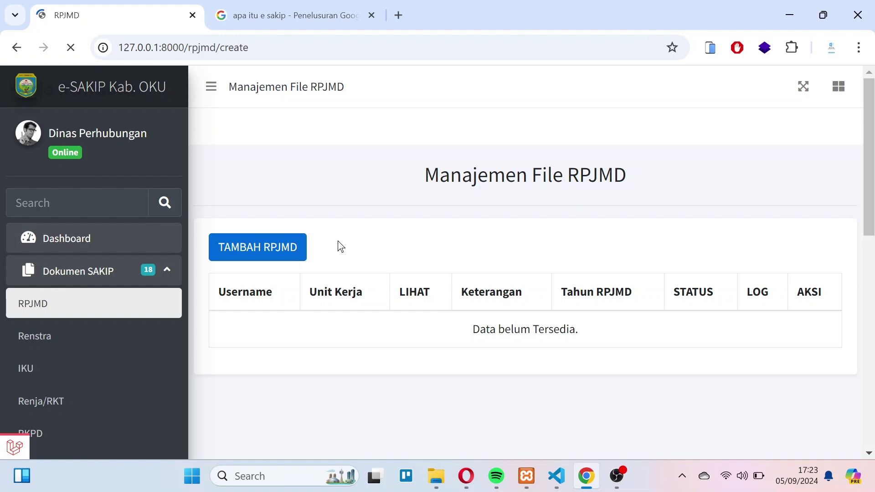
# - Upload the RPJMD file, then switch back from the loading tab to the RPJMD tab
pyautogui.click(340, 239)
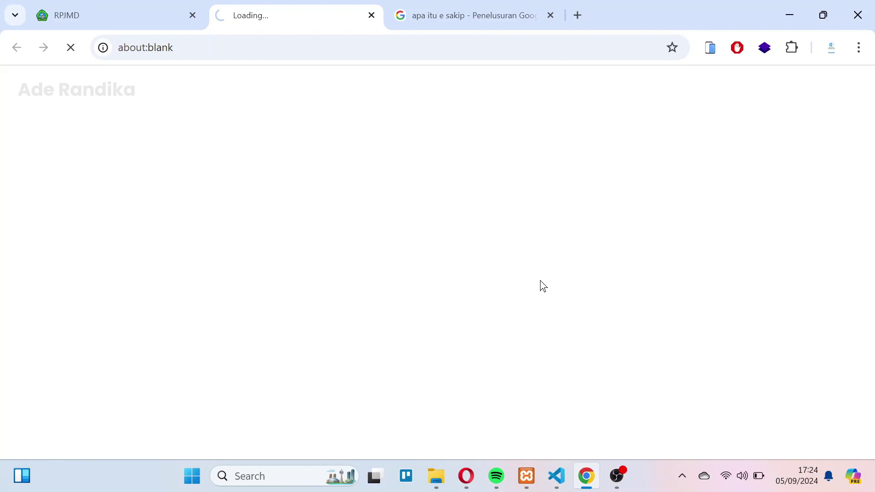
pyautogui.hotkey('ctrl', 'shift', 'Tab')
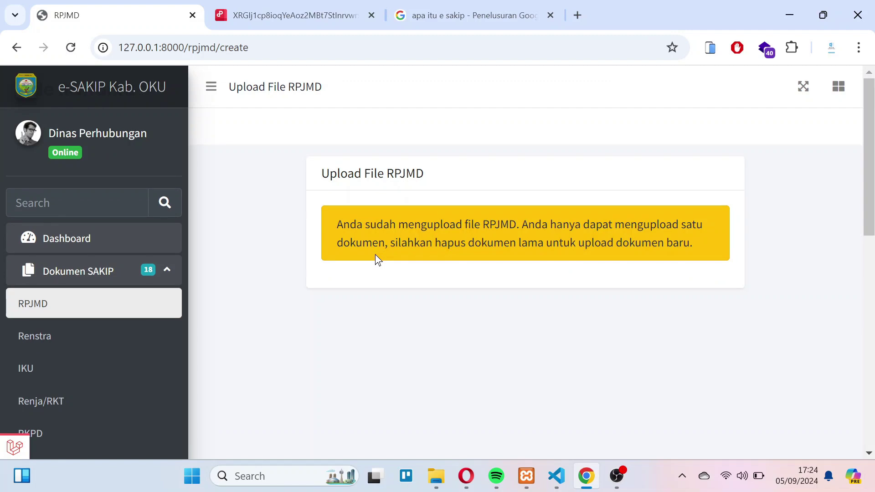
# - Select the 'already uploaded' warning text, then go back to the RPJMD file management list
pyautogui.tripleClick(375, 255)
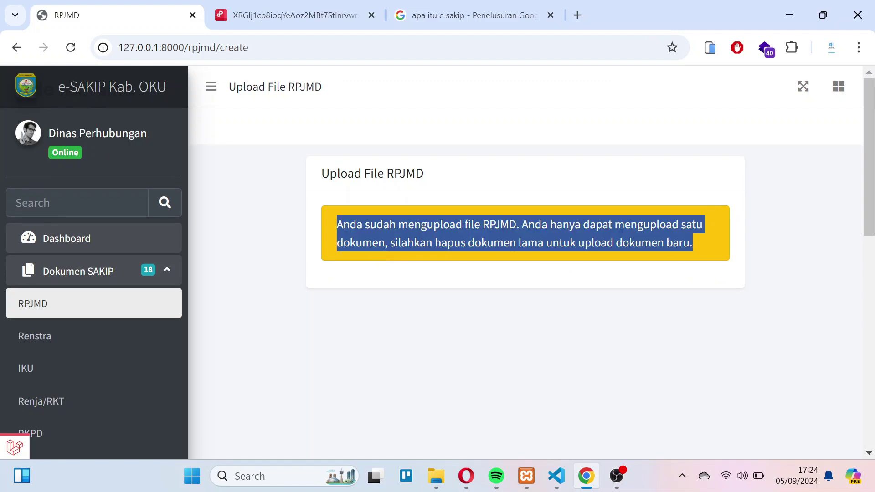
pyautogui.moveTo(692, 242); pyautogui.dragTo(501, 225)
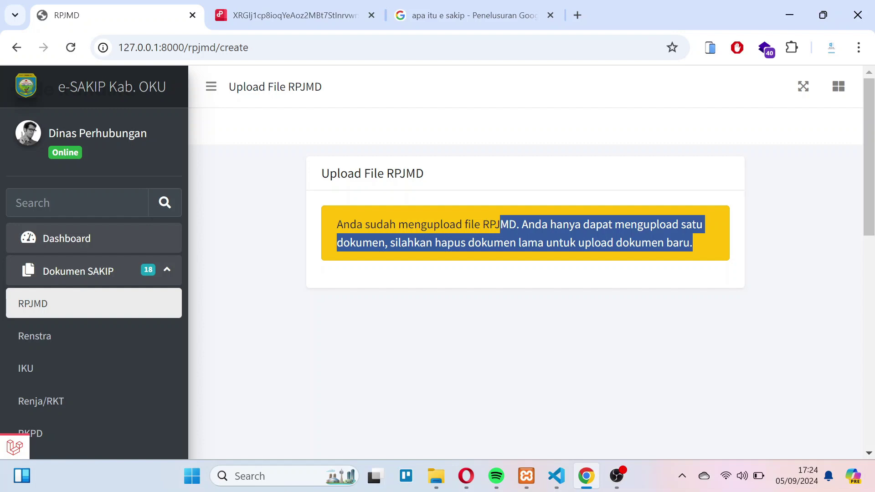
pyautogui.hotkey('alt', 'Left')
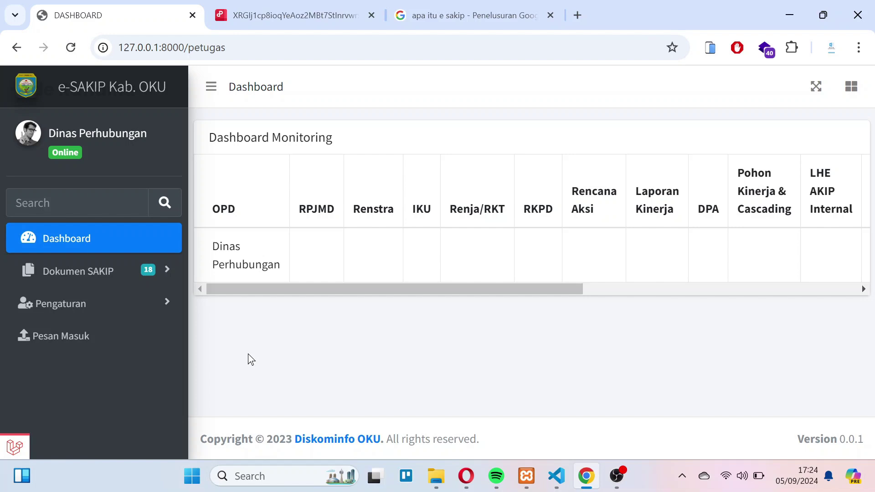
# - Expand the Dokumen SAKIP submenu in the sidebar
pyautogui.click(130, 272)
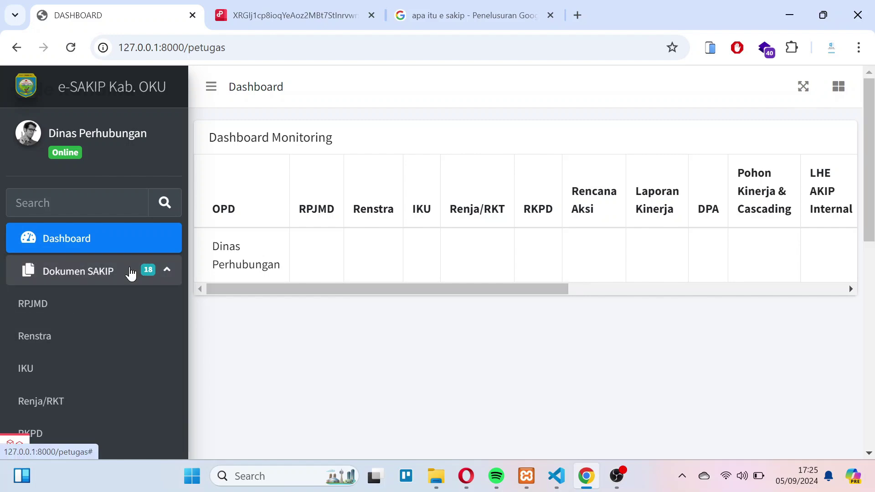